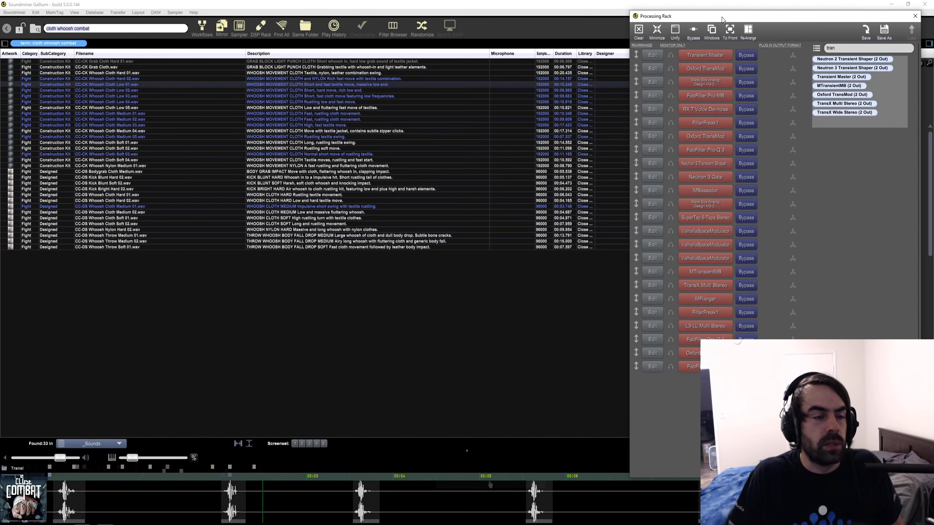
# Audition the unprocessed whooshes in CC-CK Whoosh Cloth Hard 02.wav one after another
pyautogui.moveTo(721, 19); pyautogui.dragTo(716, 16)
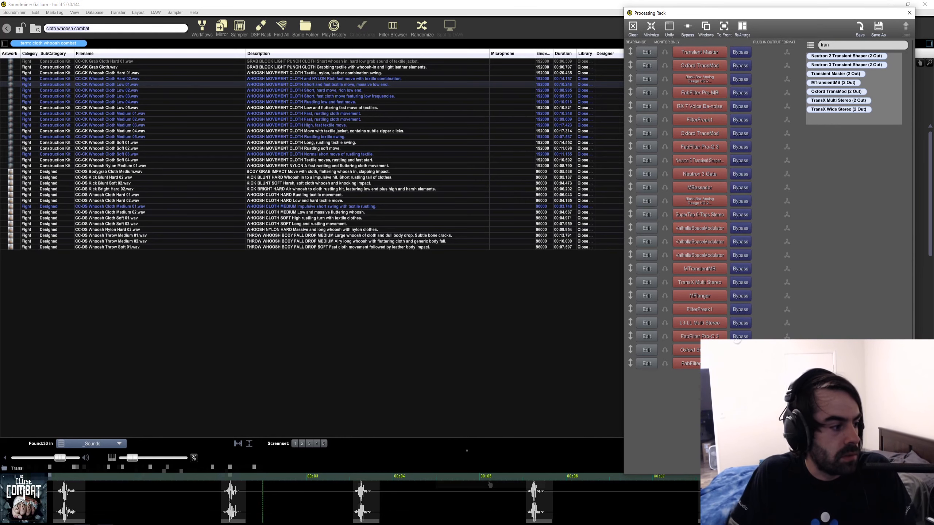
pyautogui.click(57, 498)
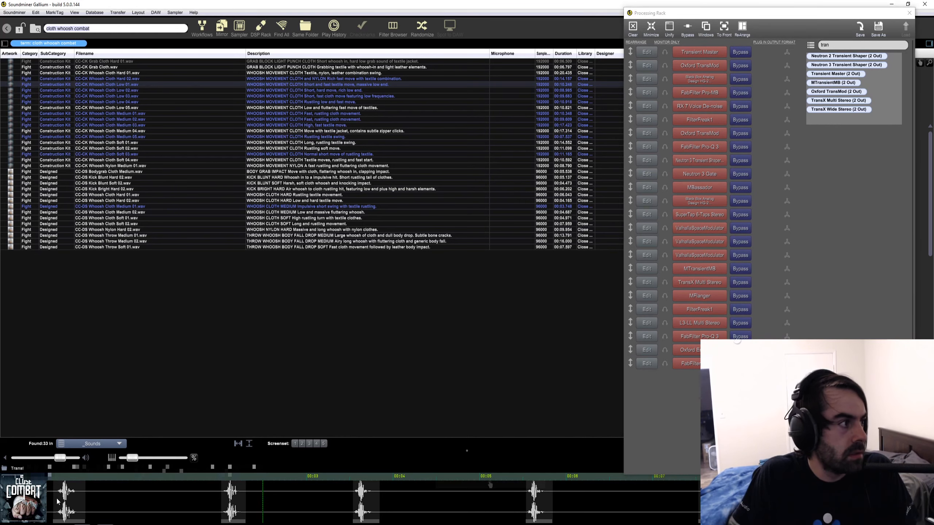
pyautogui.click(119, 78)
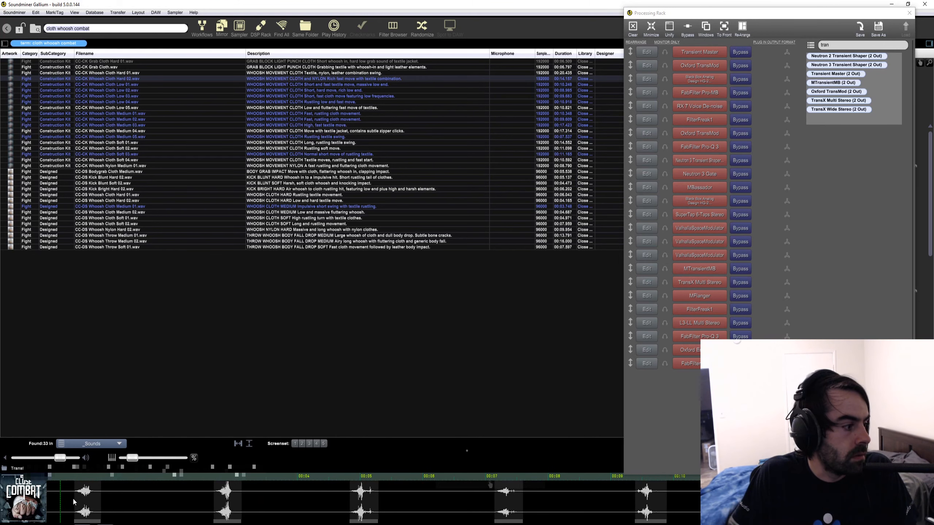
pyautogui.click(220, 497)
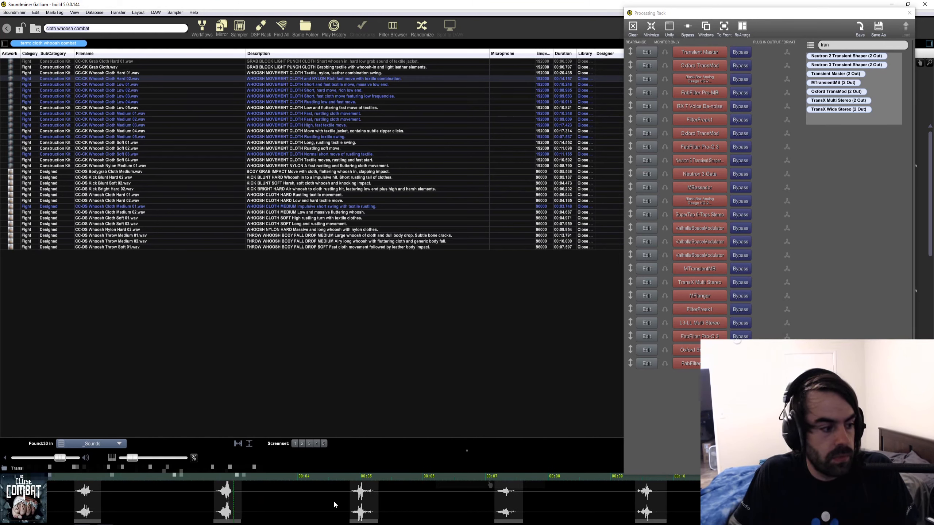
pyautogui.click(356, 503)
pyautogui.click(492, 510)
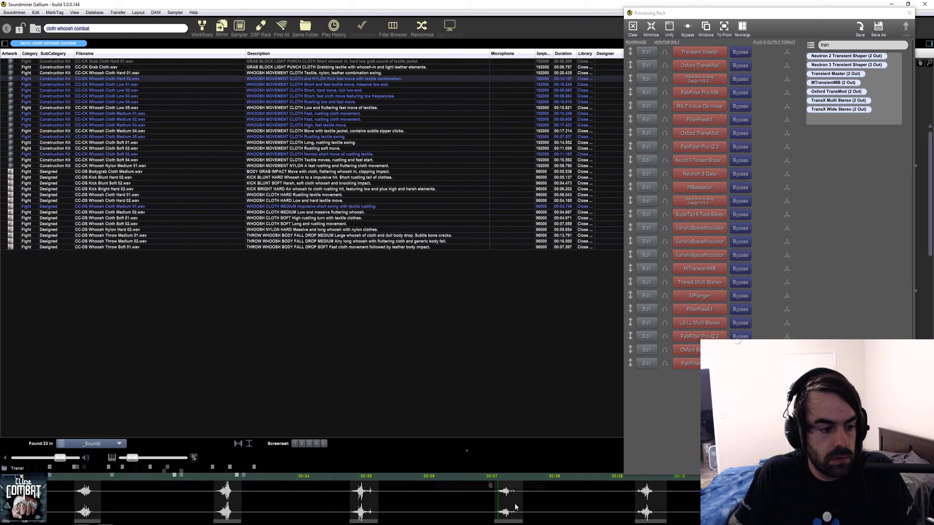
pyautogui.click(643, 510)
# Take all plugins in the processing rack out of bypass and audition the first three whooshes through the full chain
pyautogui.click(687, 28)
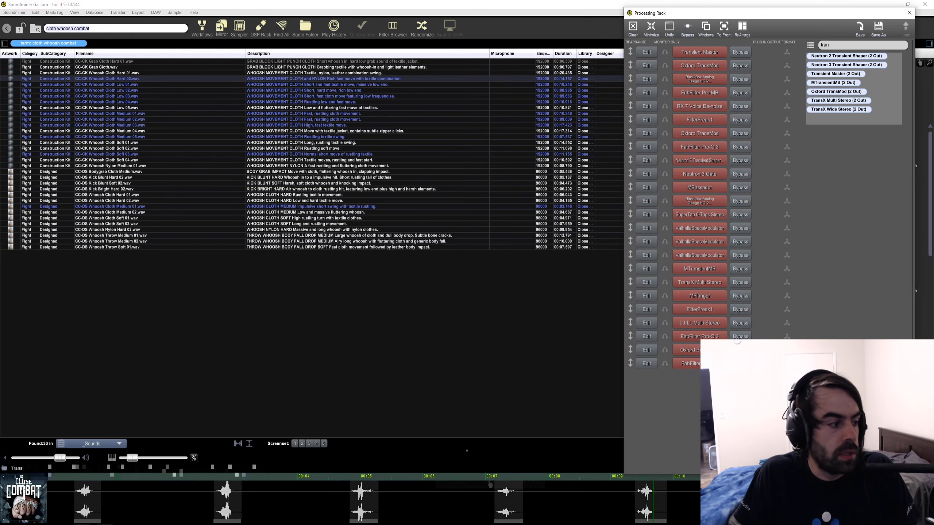
pyautogui.click(85, 497)
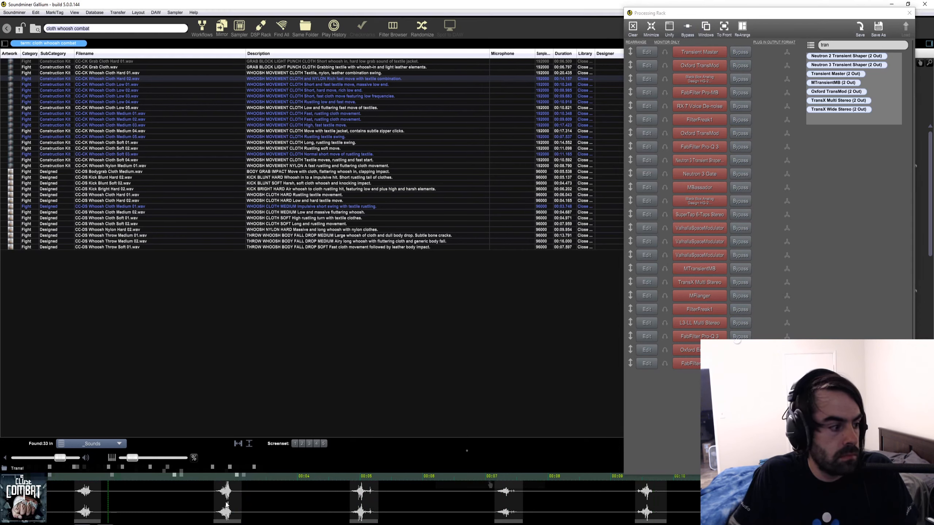
pyautogui.click(225, 504)
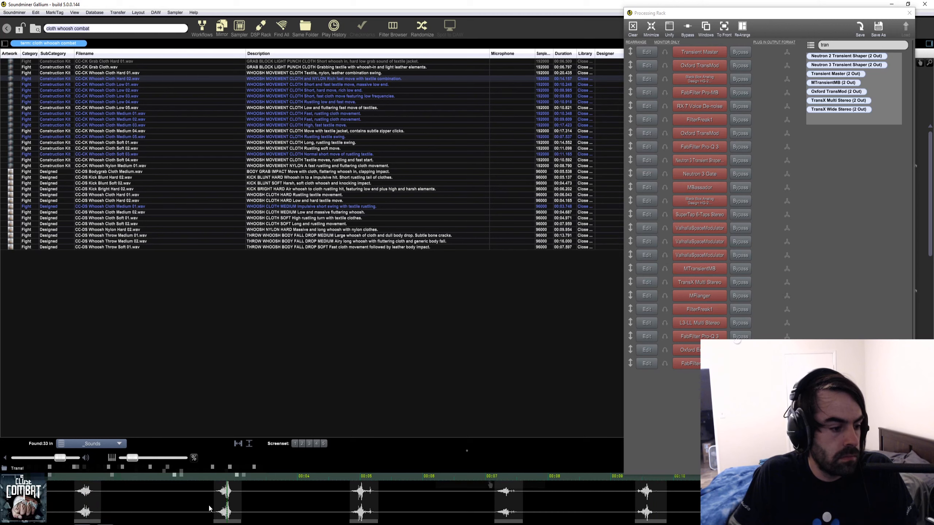
pyautogui.click(360, 498)
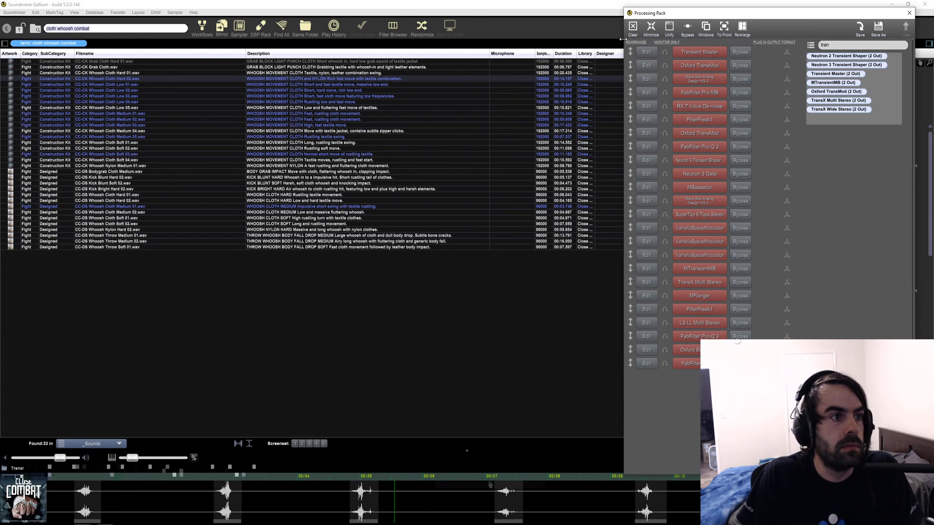
pyautogui.moveTo(623, 39); pyautogui.dragTo(622, 39)
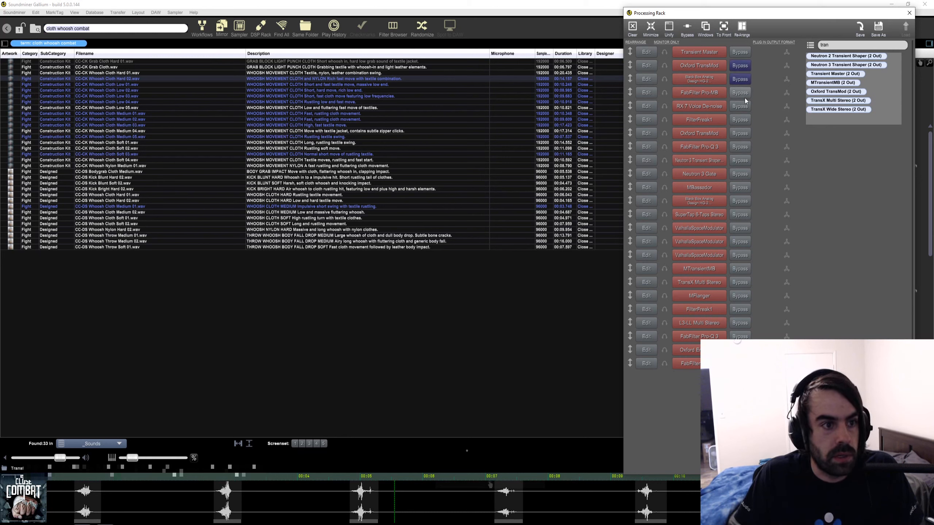
# Bypass every plugin in the processing rack individually, from Transient Master down through the rest of the chain
pyautogui.click(740, 173)
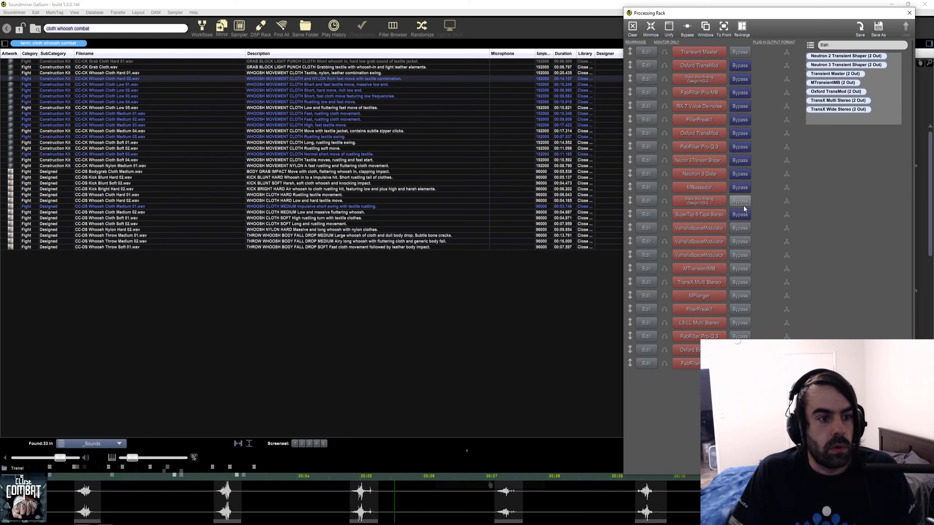
pyautogui.click(742, 204)
pyautogui.click(740, 228)
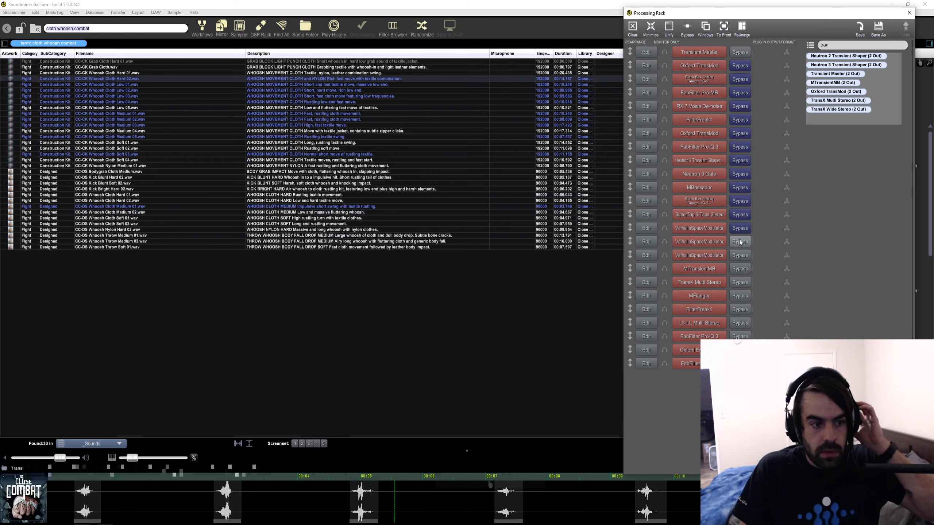
pyautogui.click(740, 295)
pyautogui.click(740, 309)
pyautogui.click(740, 322)
pyautogui.click(740, 337)
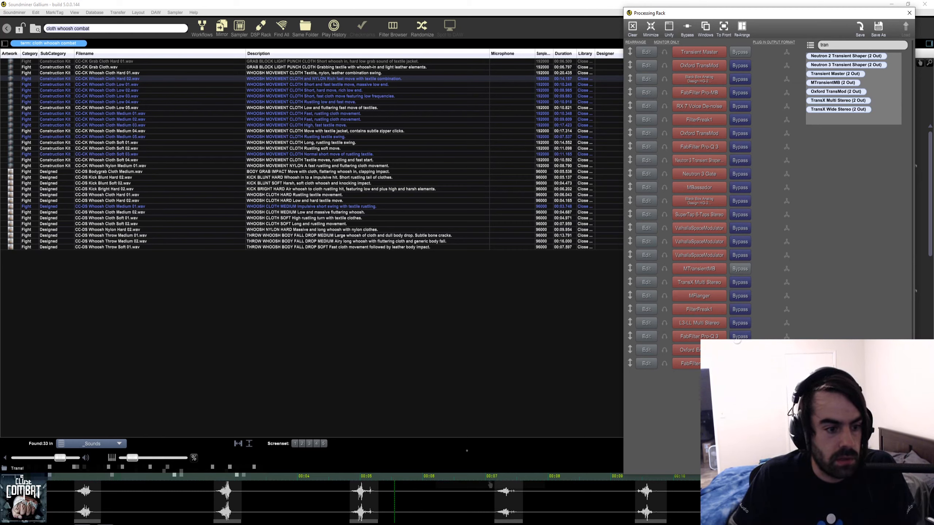
pyautogui.click(741, 283)
pyautogui.click(742, 56)
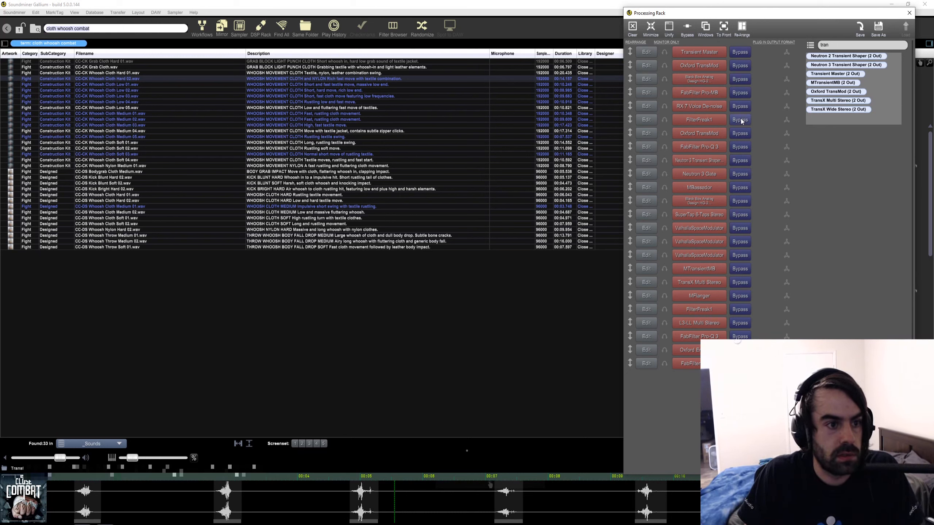
# Activate the FilterFreak1 below RX 7 Voice De-noise, open its editor beside the rack and audition the second and third whooshes
pyautogui.click(647, 119)
pyautogui.moveTo(678, 225); pyautogui.dragTo(435, 79)
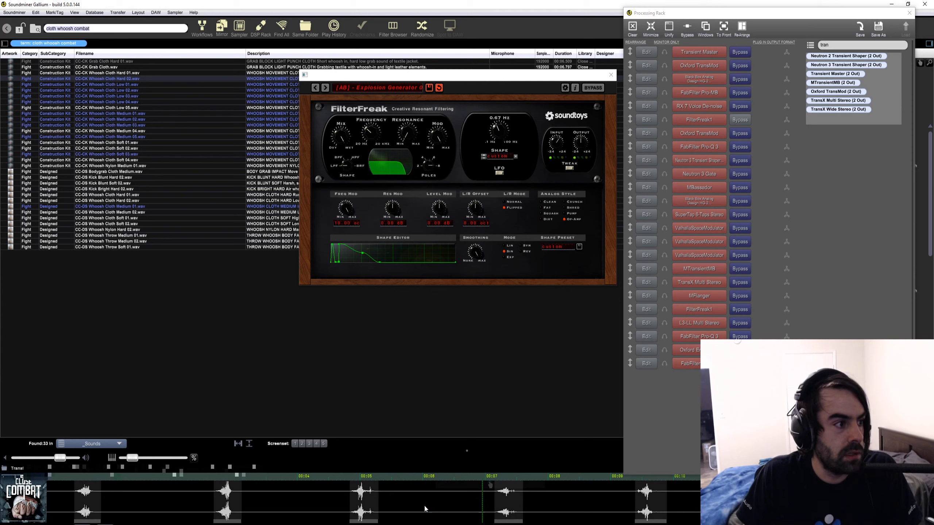
pyautogui.click(292, 495)
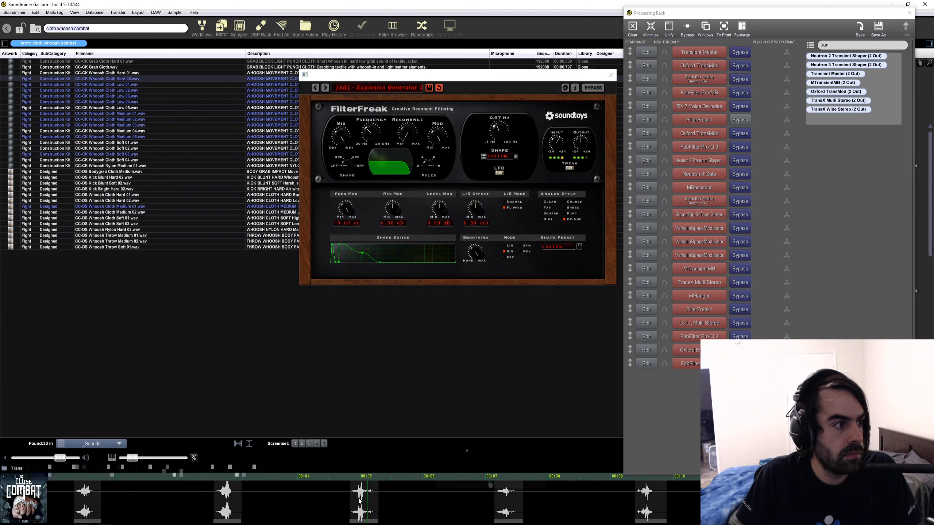
pyautogui.click(226, 496)
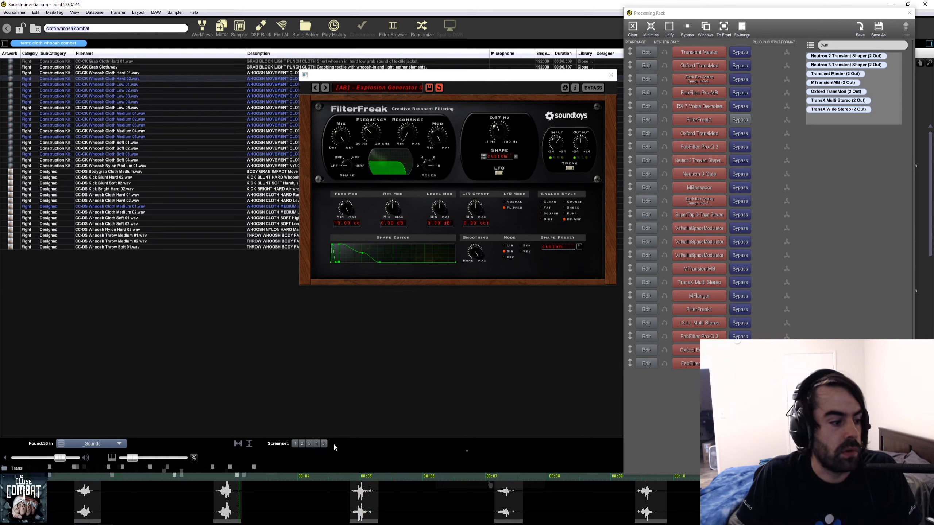
pyautogui.click(363, 498)
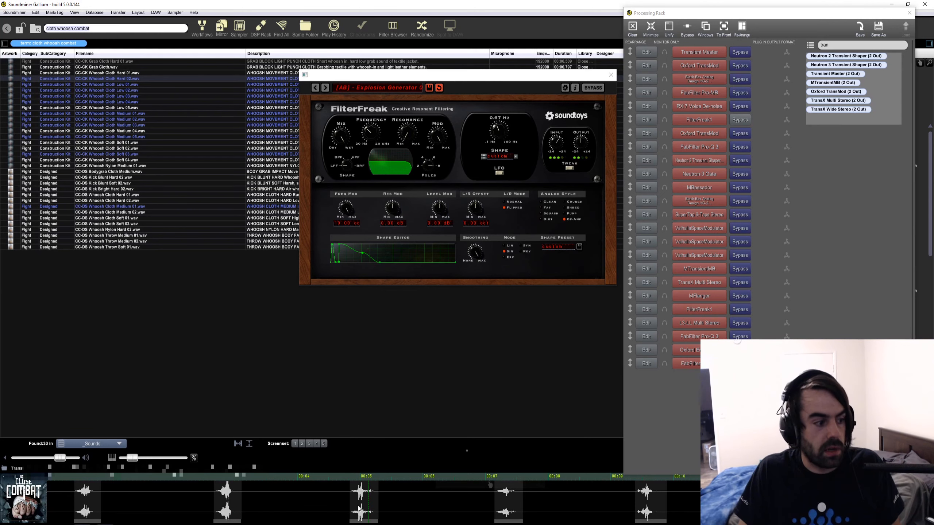
pyautogui.click(360, 506)
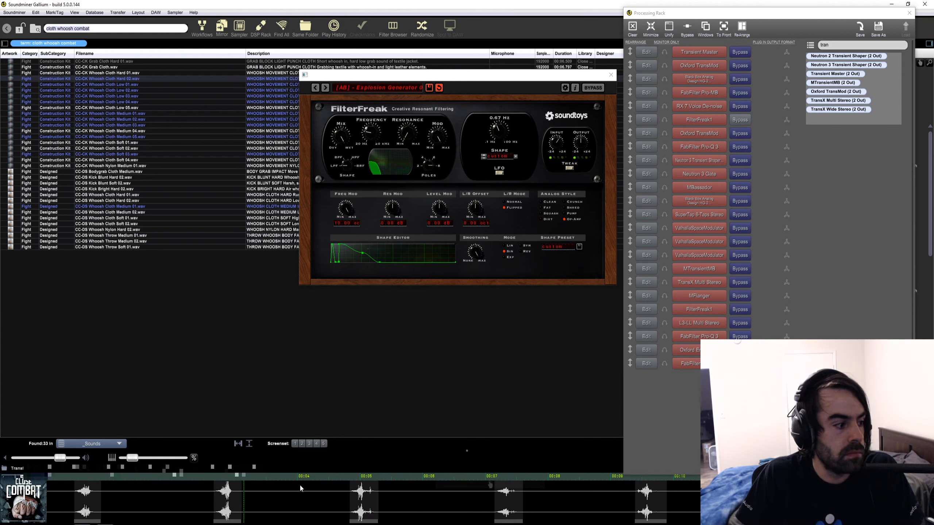
# Activate the upper Black Box Analog Design HG-2, open its editor beside FilterFreak and audition the first two whooshes
pyautogui.moveTo(502, 73); pyautogui.dragTo(506, 53)
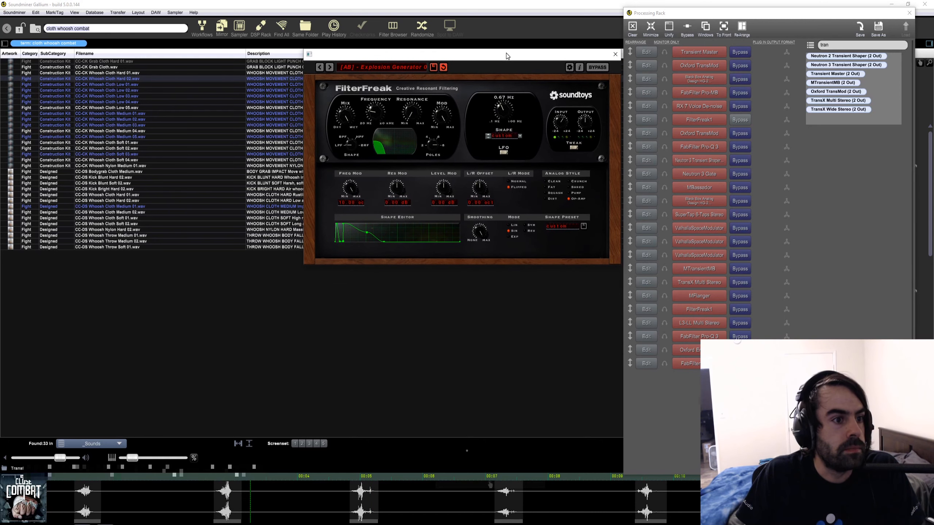
pyautogui.click(740, 117)
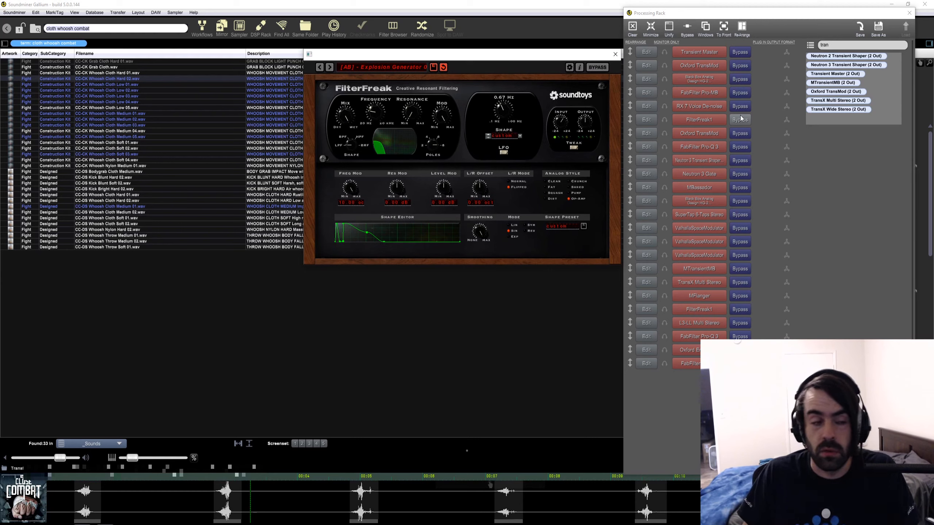
pyautogui.click(742, 80)
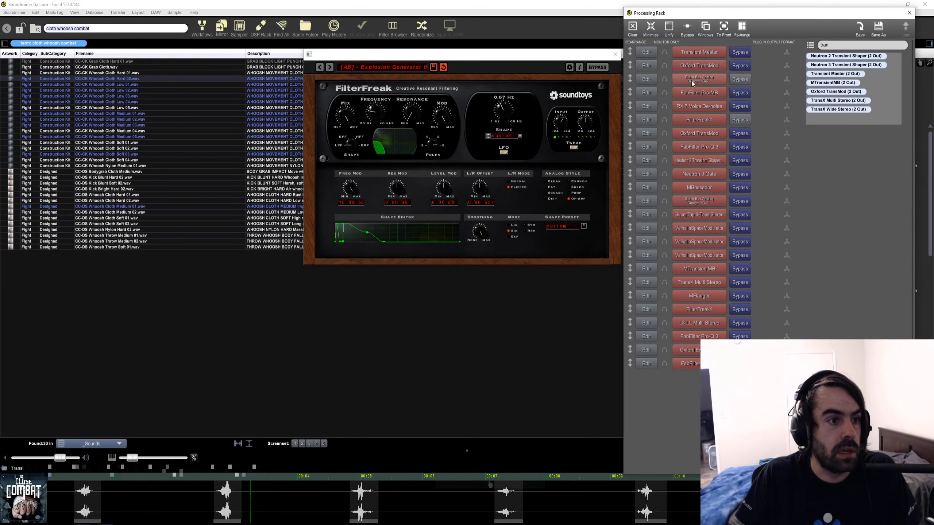
pyautogui.click(645, 80)
pyautogui.moveTo(319, 196); pyautogui.dragTo(322, 29)
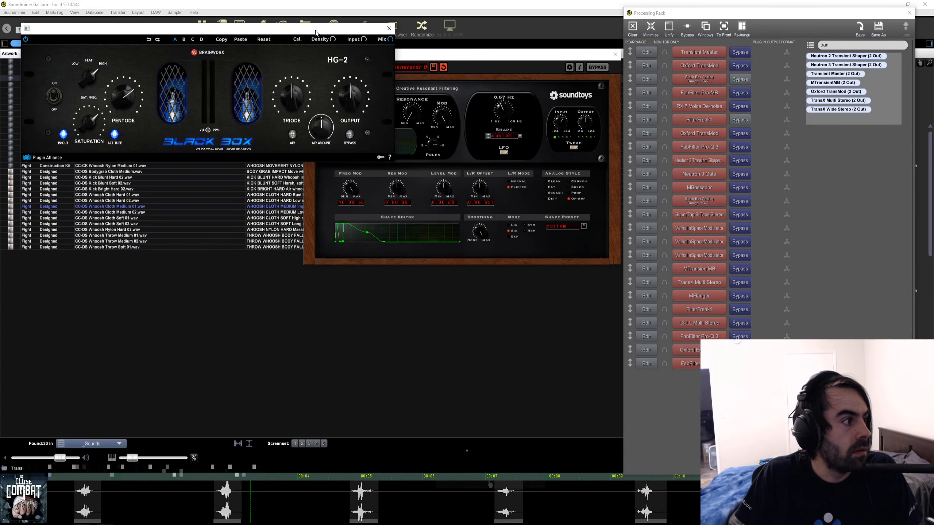
pyautogui.click(226, 506)
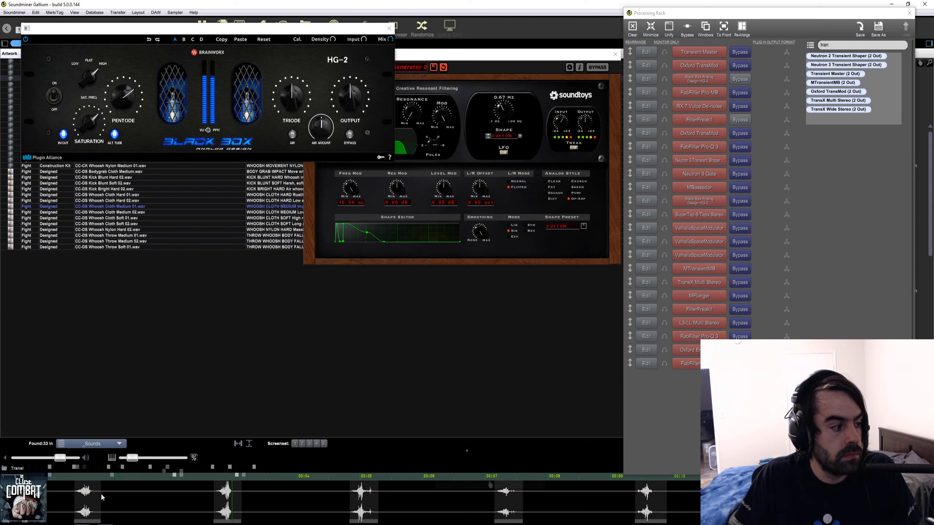
pyautogui.click(83, 496)
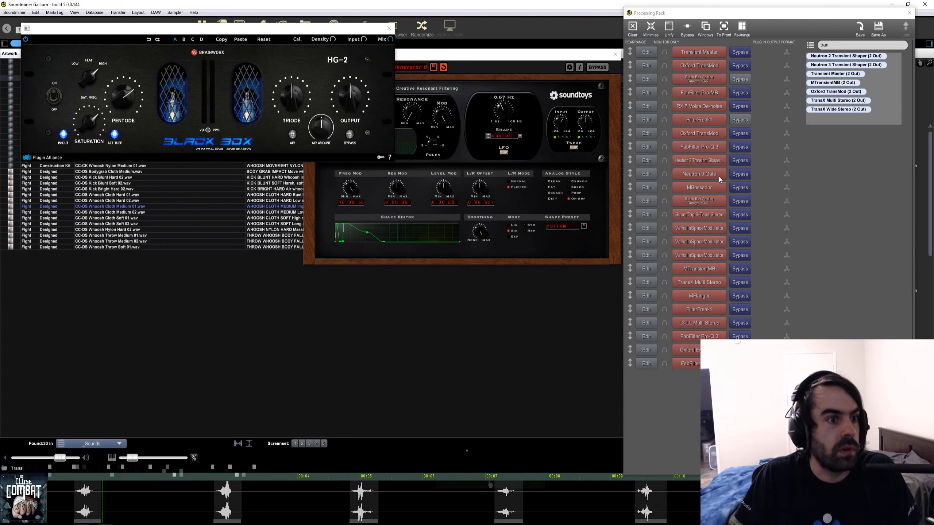
# Activate Transient Master and the first Oxford TransMod, and arrange their open editors clear of the processing rack
pyautogui.click(740, 65)
pyautogui.click(736, 53)
pyautogui.click(647, 52)
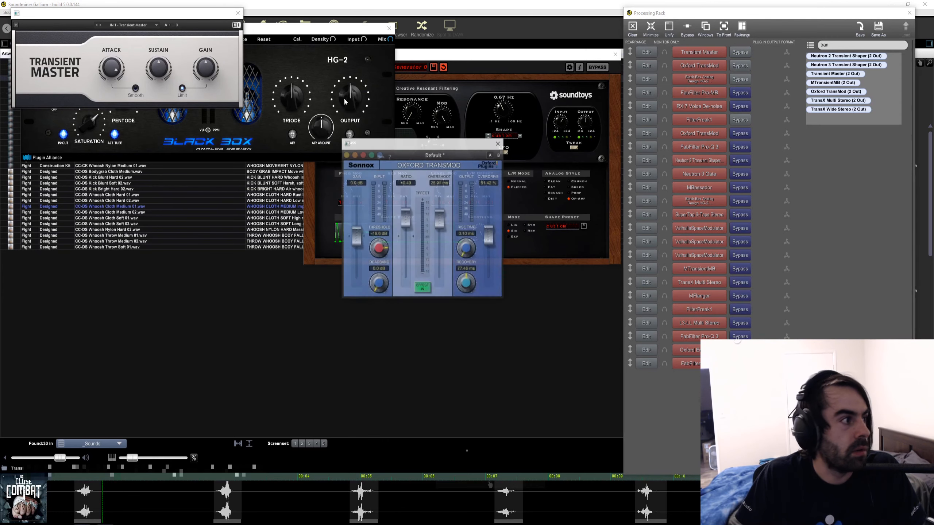
pyautogui.click(646, 65)
pyautogui.moveTo(445, 148); pyautogui.dragTo(142, 128)
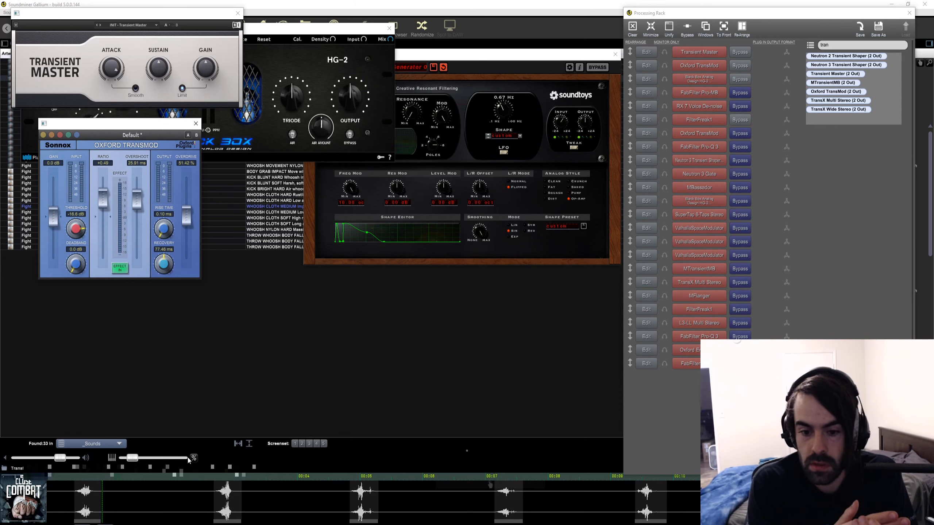
# Audition the whooshes across the waveform through Transient Master, Oxford TransMod, HG-2 and FilterFreak
pyautogui.click(211, 505)
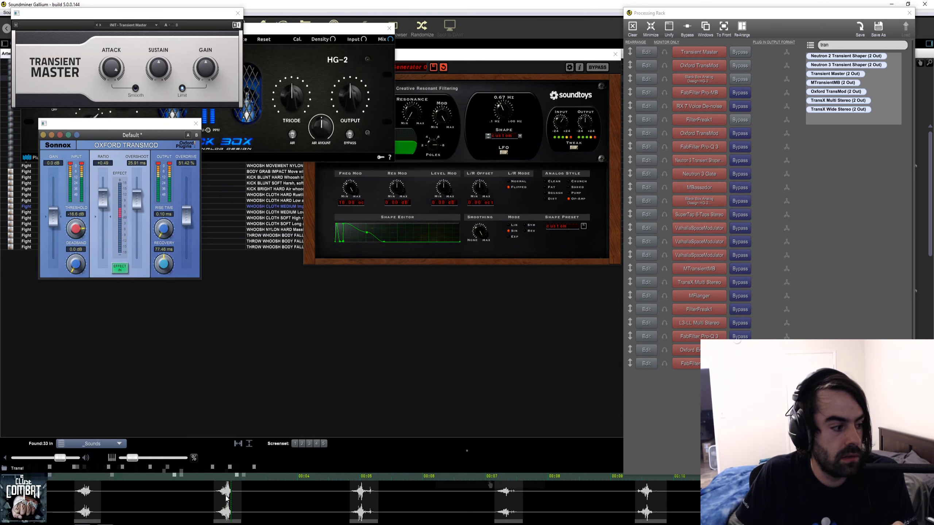
pyautogui.click(83, 502)
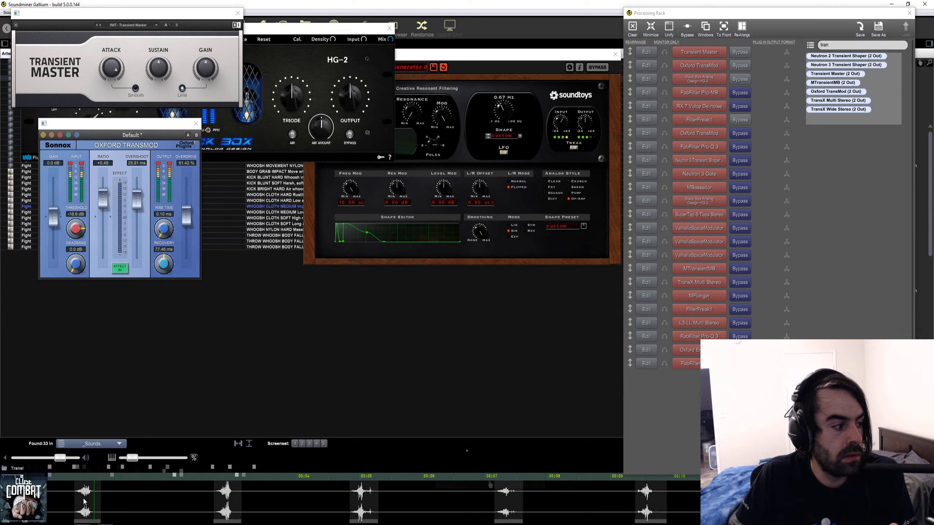
pyautogui.click(84, 503)
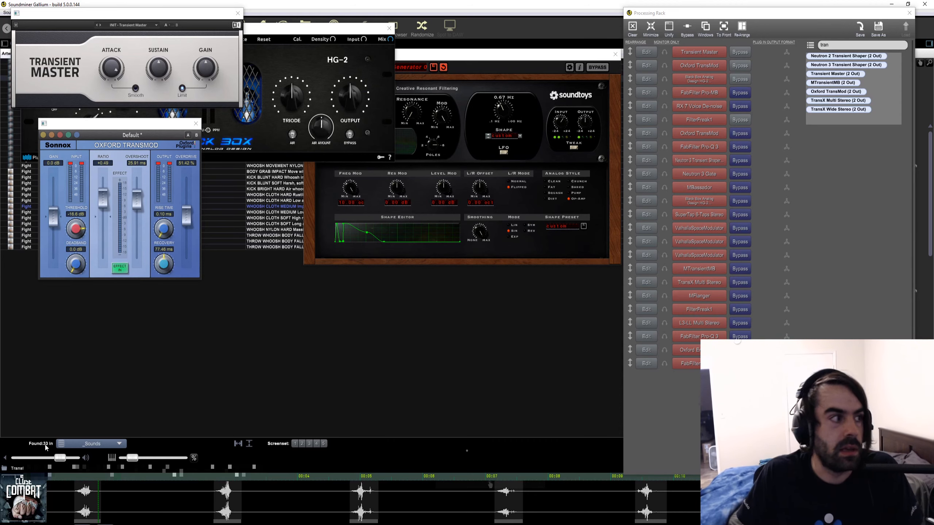
pyautogui.click(85, 507)
pyautogui.click(221, 505)
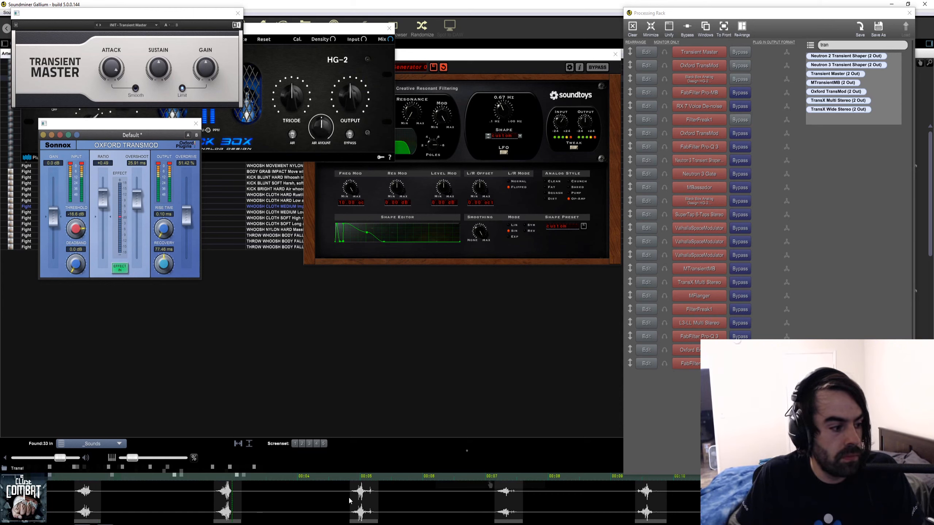
pyautogui.click(360, 499)
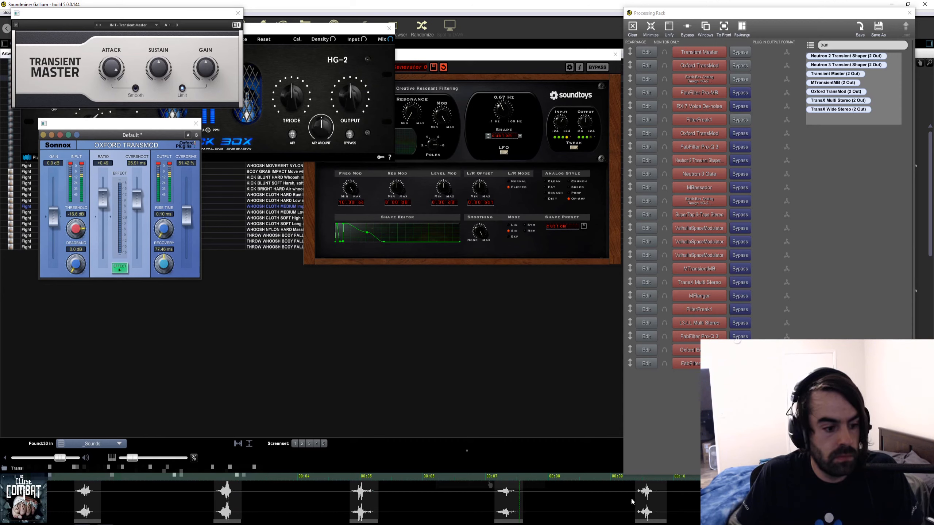
pyautogui.click(648, 498)
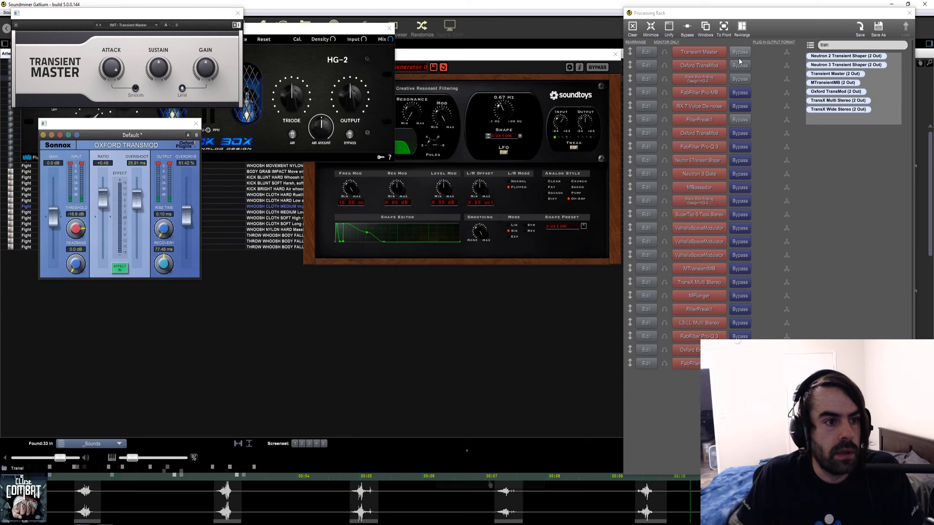
# Activate the second Oxford TransMod below FilterFreak1, place its open editor over FilterFreak and audition the first two whooshes
pyautogui.click(747, 135)
pyautogui.click(647, 124)
pyautogui.click(648, 131)
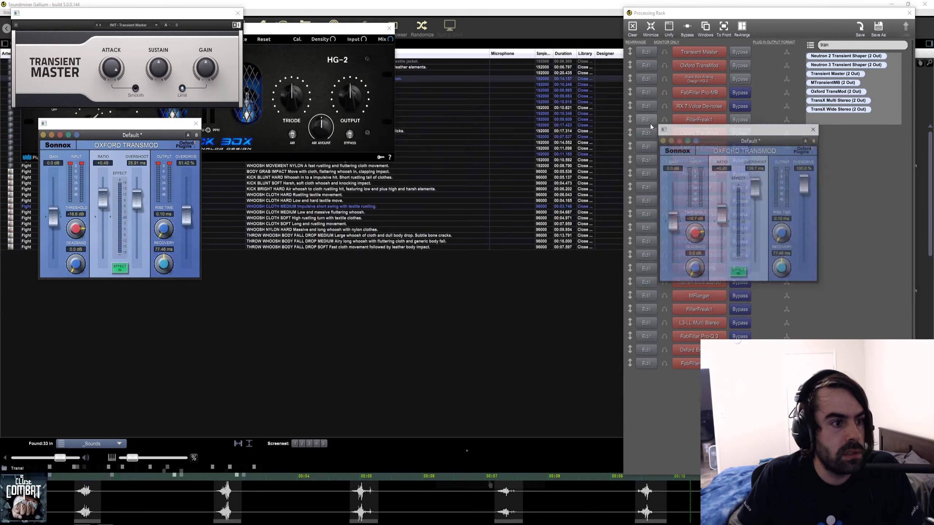
pyautogui.click(648, 131)
pyautogui.click(650, 124)
pyautogui.click(662, 134)
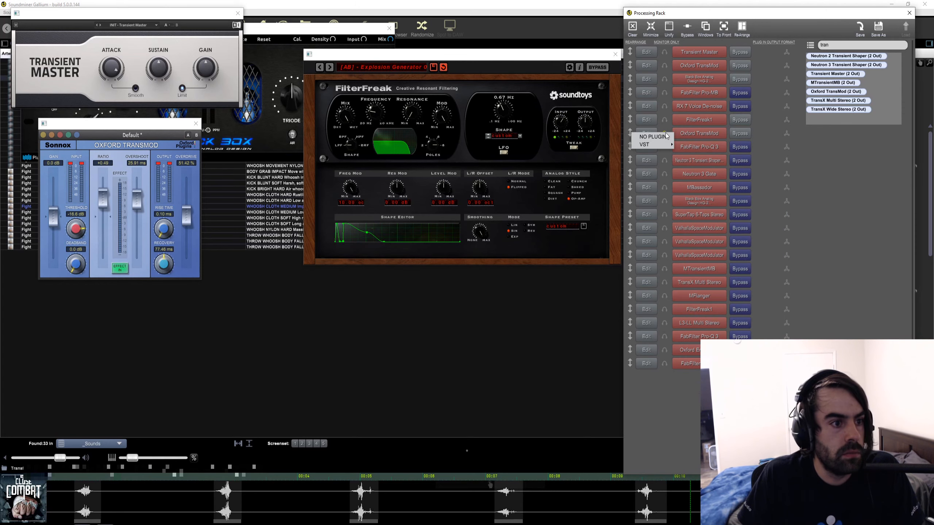
pyautogui.click(665, 134)
pyautogui.click(651, 134)
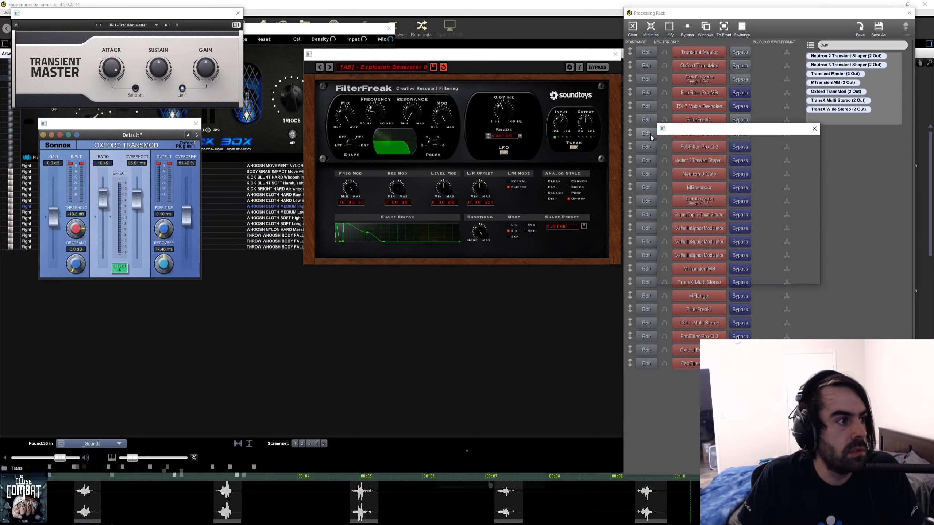
pyautogui.moveTo(714, 128); pyautogui.dragTo(387, 166)
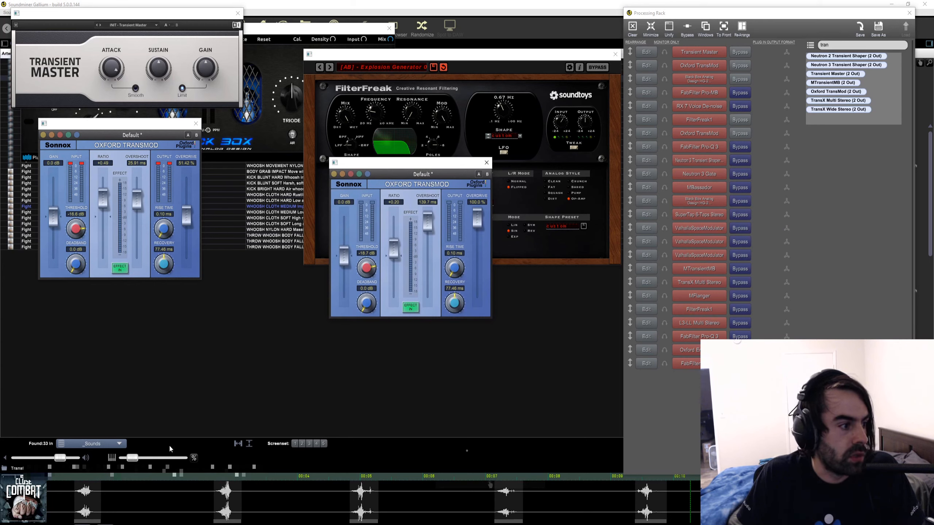
pyautogui.click(85, 500)
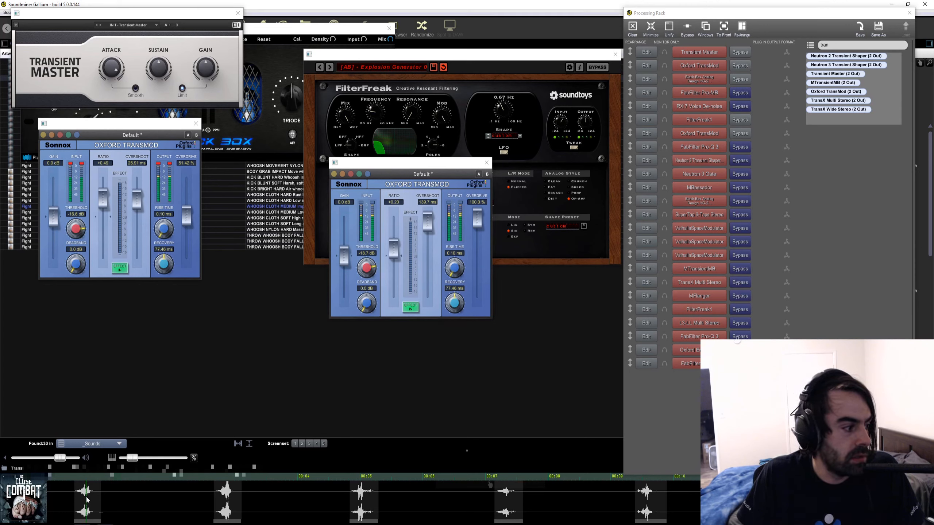
pyautogui.click(226, 500)
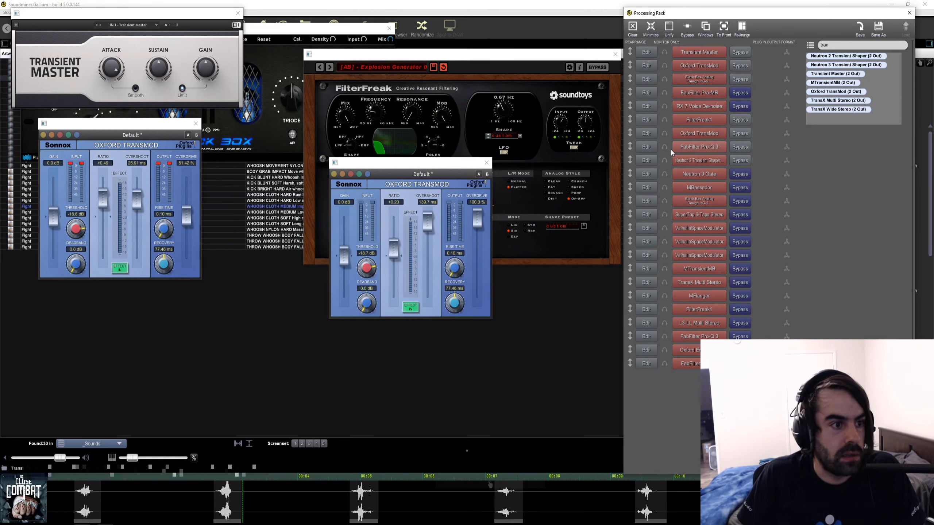
# Activate the upper FabFilter Pro-Q 3, inspect its low-cut EQ curve in the editor and close it
pyautogui.click(646, 147)
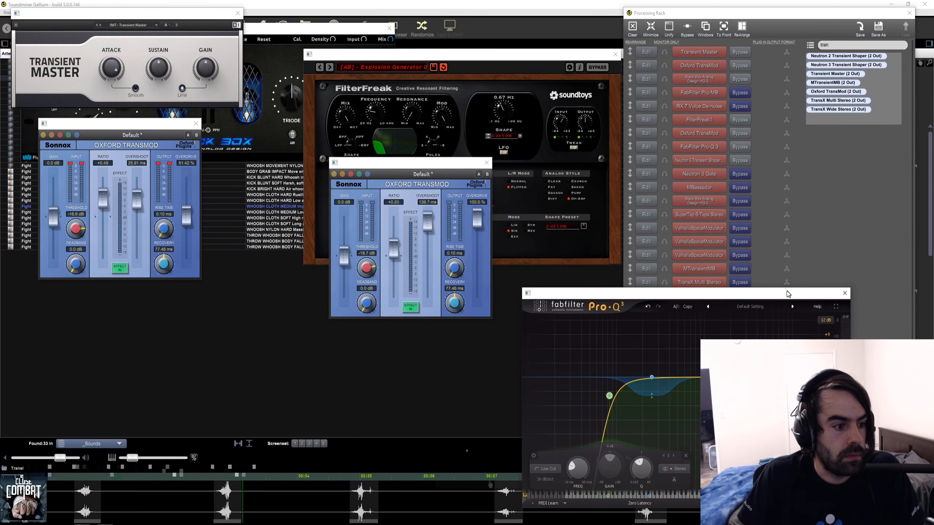
pyautogui.moveTo(602, 391)
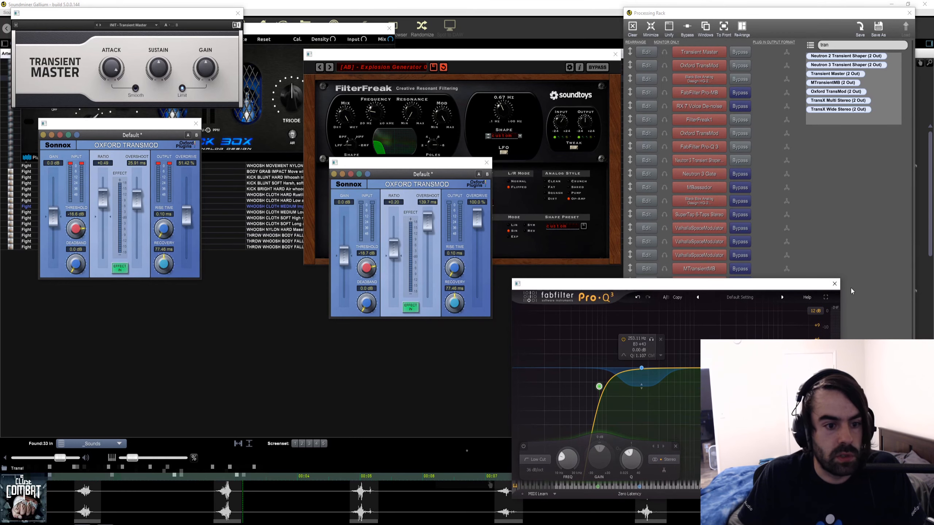
pyautogui.click(835, 283)
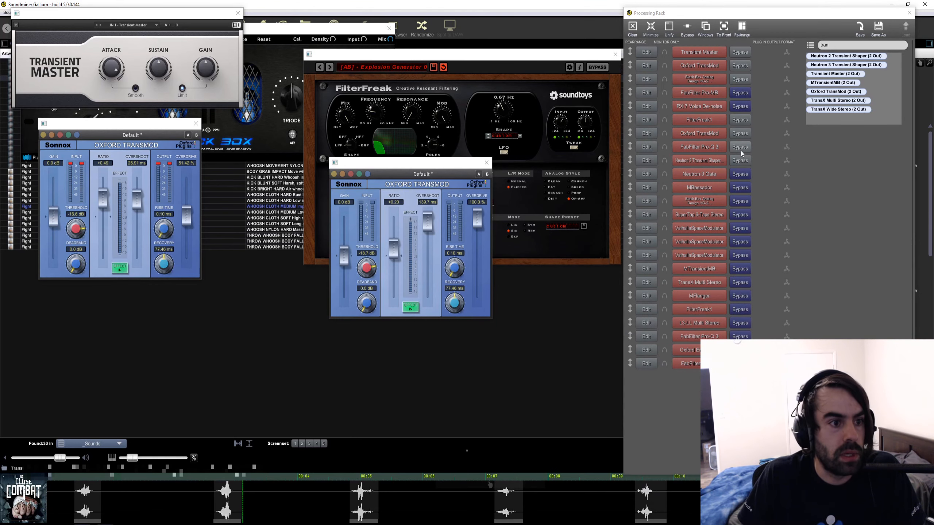
# Activate Neutron 3 Transient Shaper, clear away the other plugin windows and place its reopened editor beside the rack
pyautogui.click(647, 162)
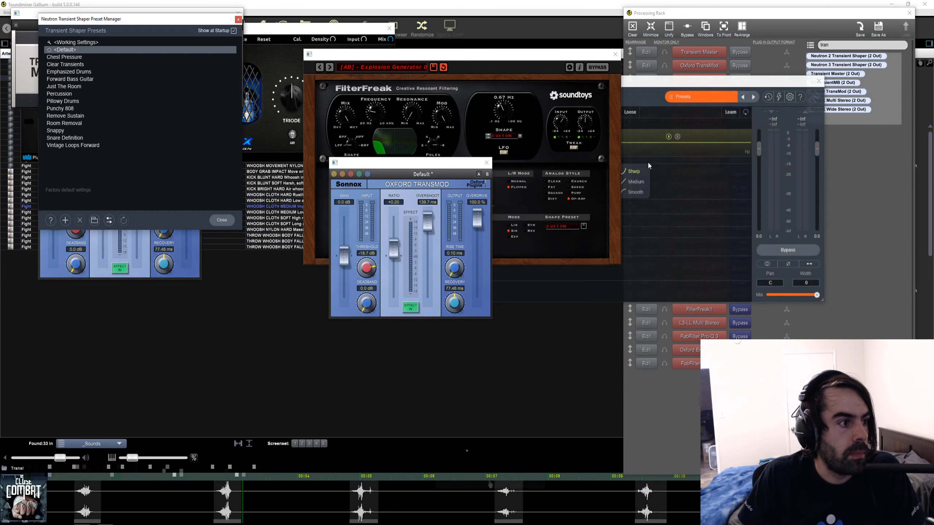
pyautogui.click(225, 221)
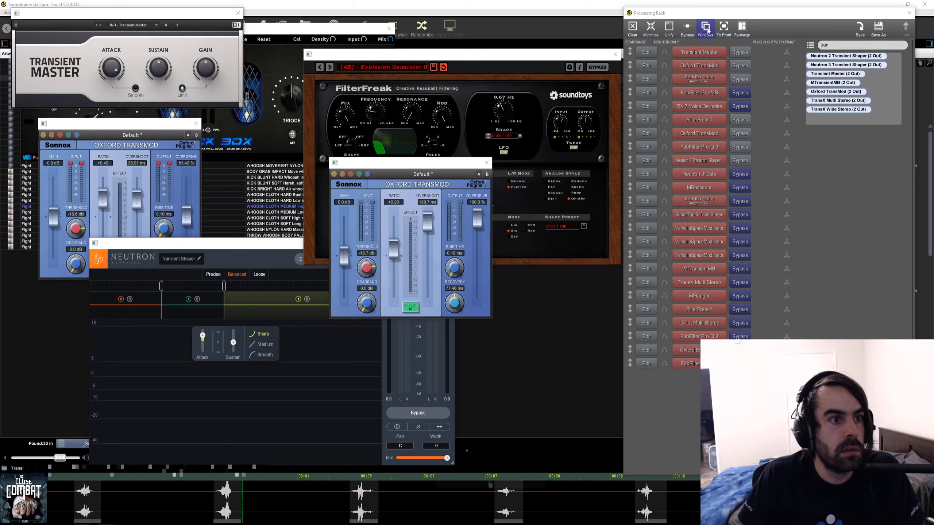
pyautogui.click(706, 29)
pyautogui.click(646, 161)
pyautogui.moveTo(267, 252); pyautogui.dragTo(442, 78)
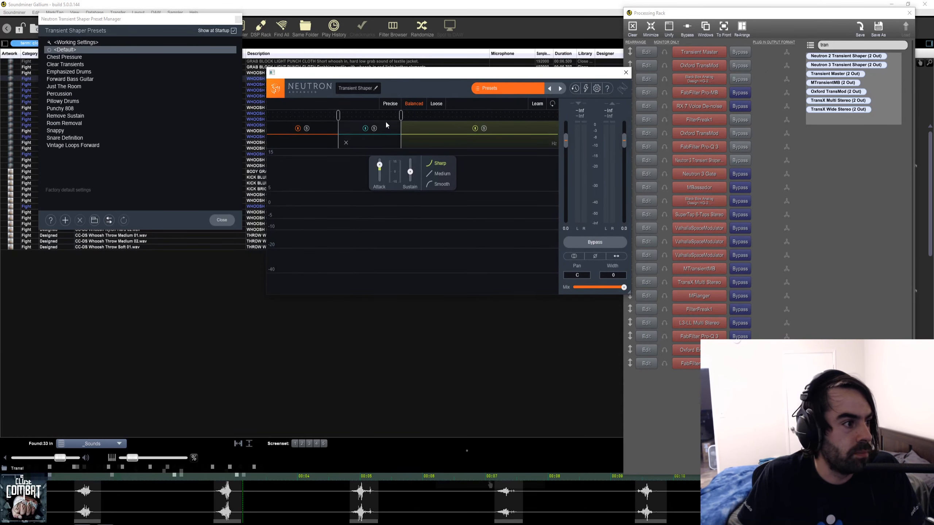
# Inspect the Transient Shaper's middle and high bands, and audition the whooshes from the second one onward
pyautogui.click(410, 144)
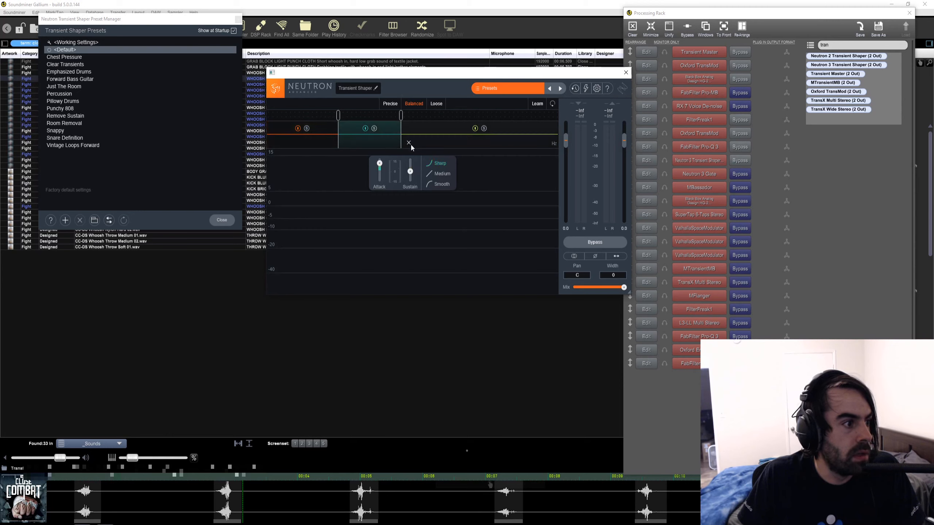
pyautogui.click(444, 128)
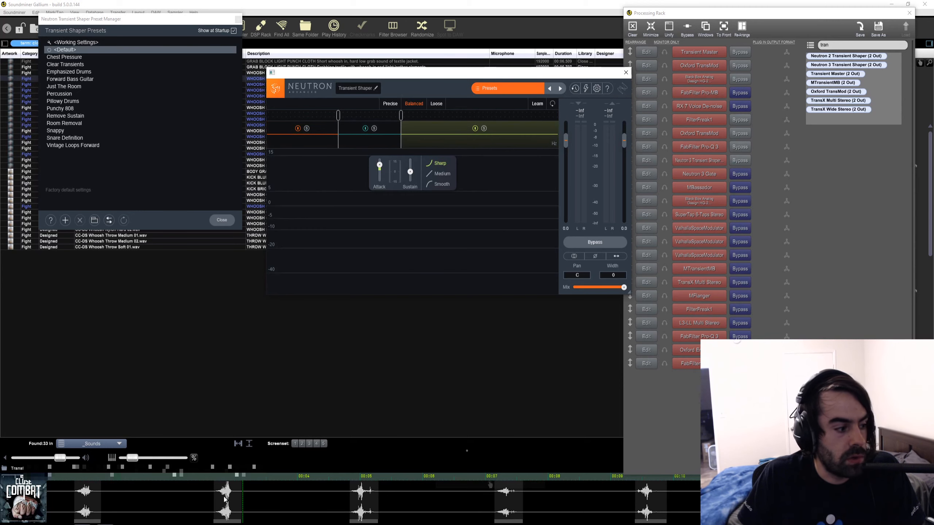
pyautogui.press('space')
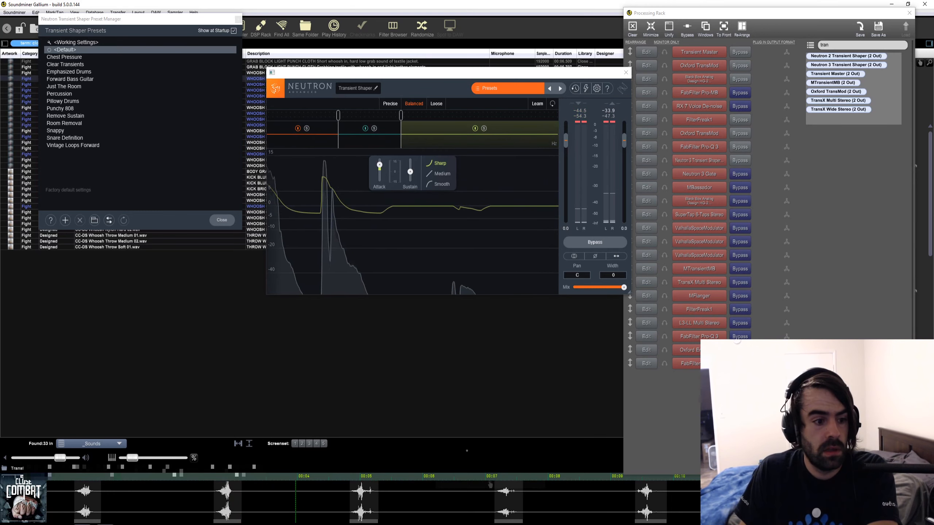
pyautogui.press('space')
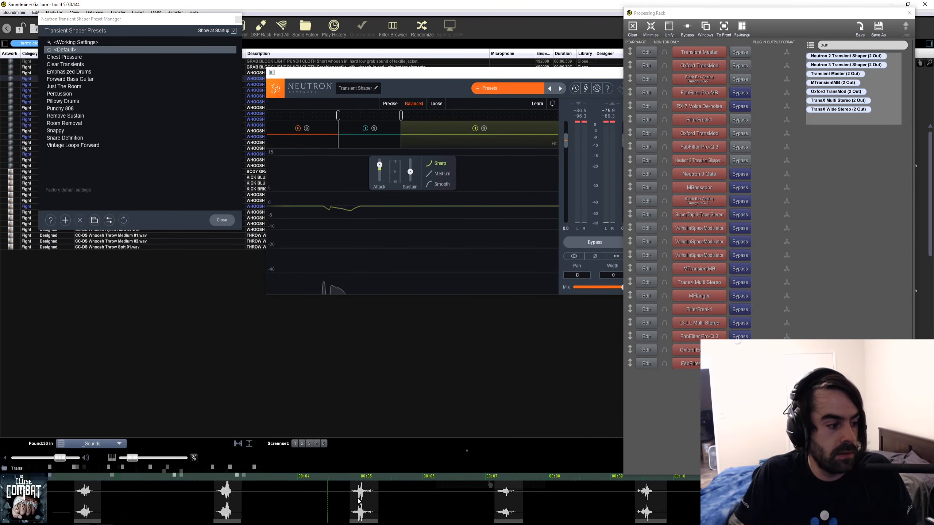
pyautogui.click(226, 494)
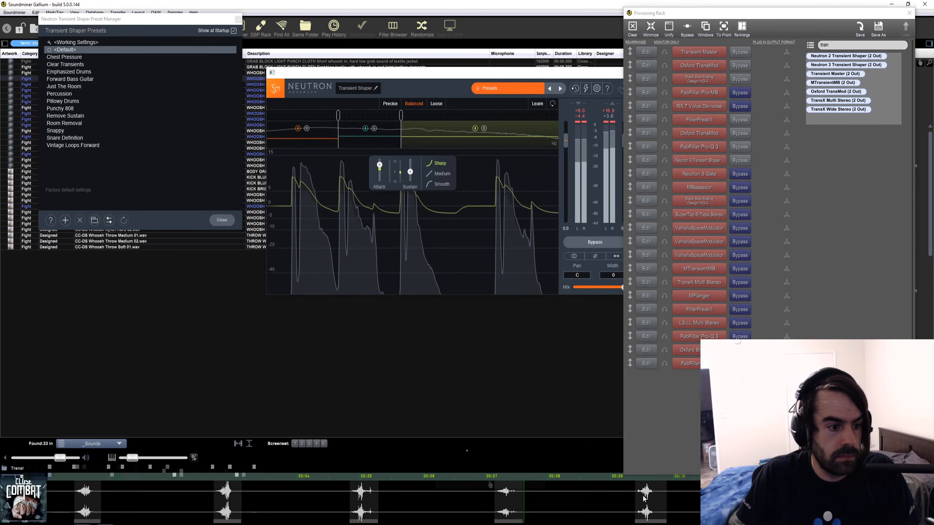
# Open the FabFilter Pro-L 2 at the end of the rack, audition the second whoosh through it and close its editor
pyautogui.click(646, 363)
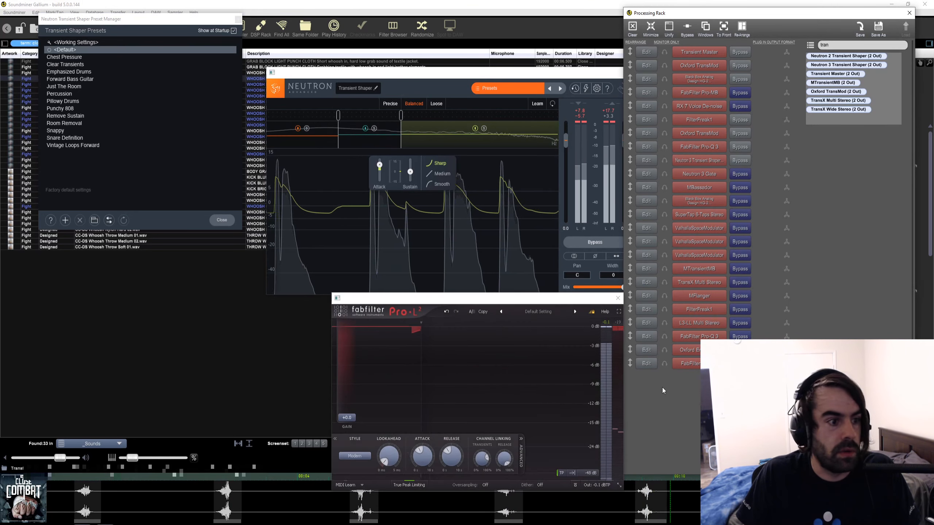
pyautogui.moveTo(450, 298); pyautogui.dragTo(473, 222)
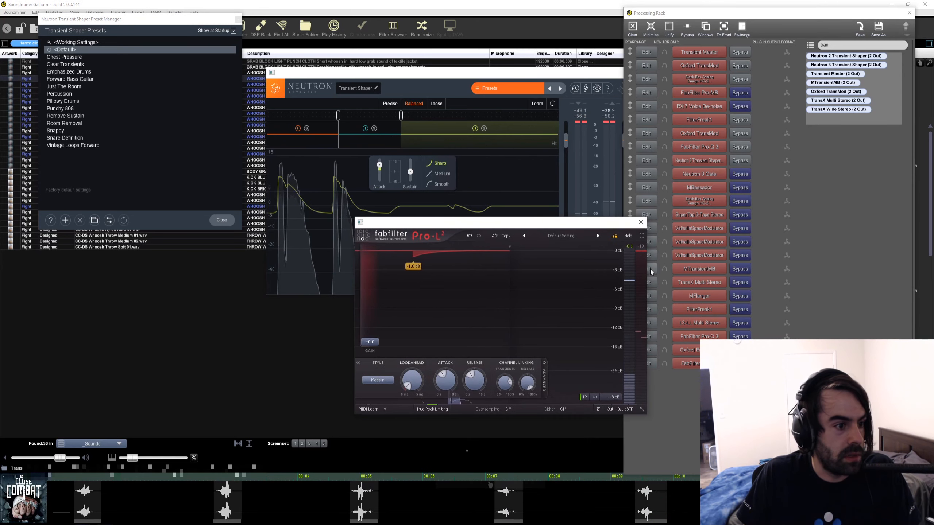
pyautogui.click(226, 490)
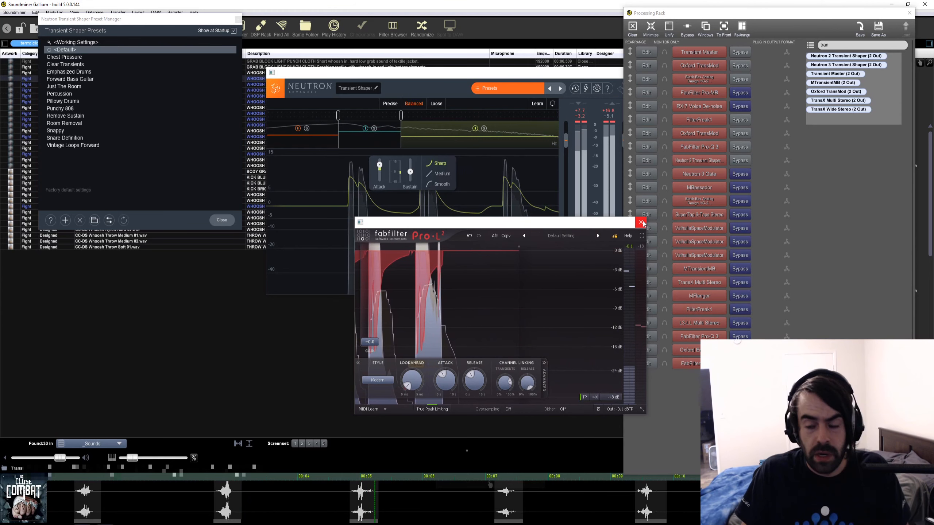
pyautogui.click(641, 222)
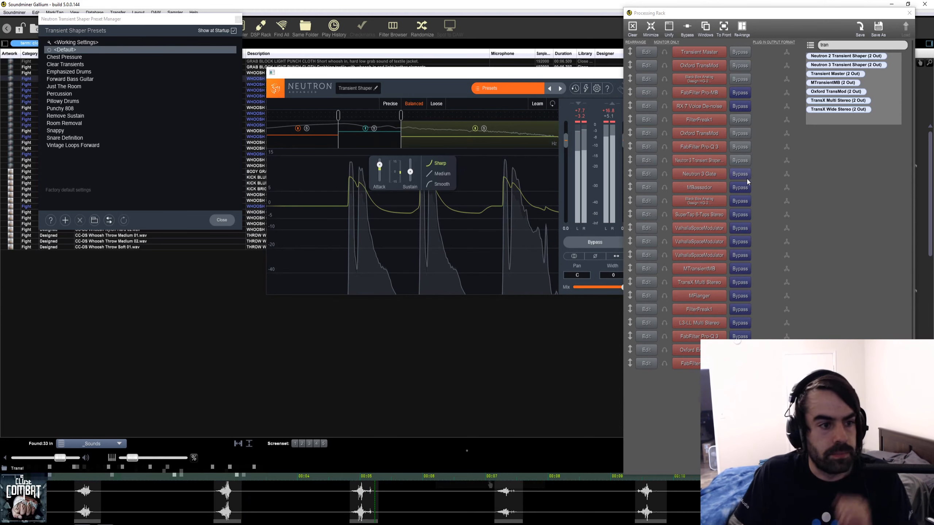
# Activate MBassador, open its editor over the Neutron windows and audition the second whoosh
pyautogui.click(749, 187)
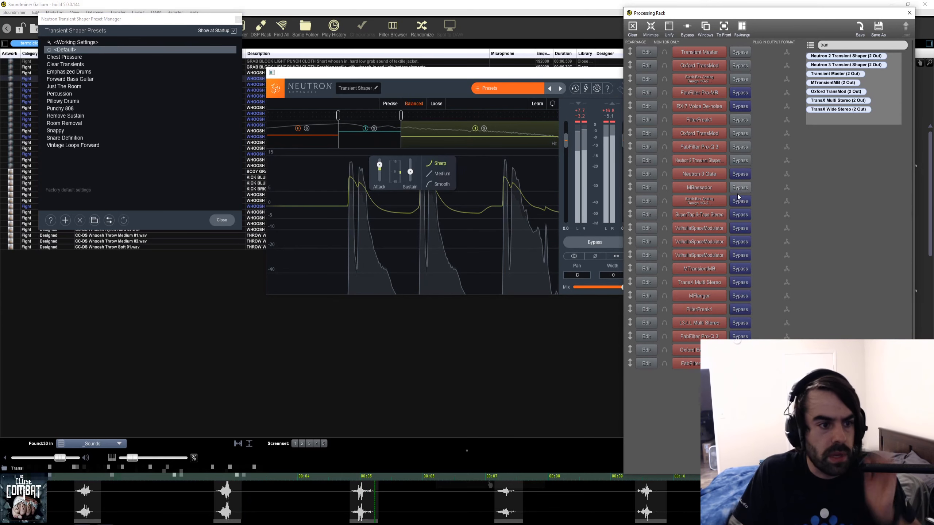
pyautogui.click(231, 494)
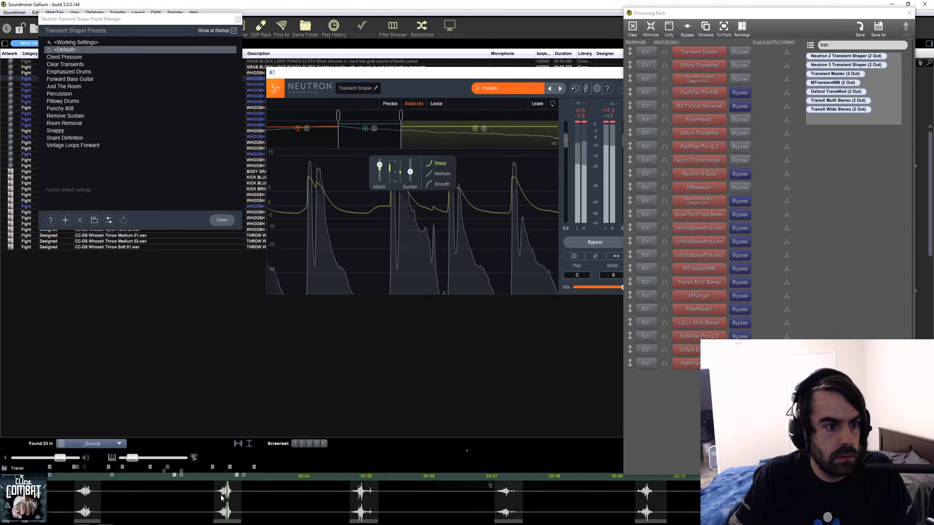
pyautogui.click(646, 187)
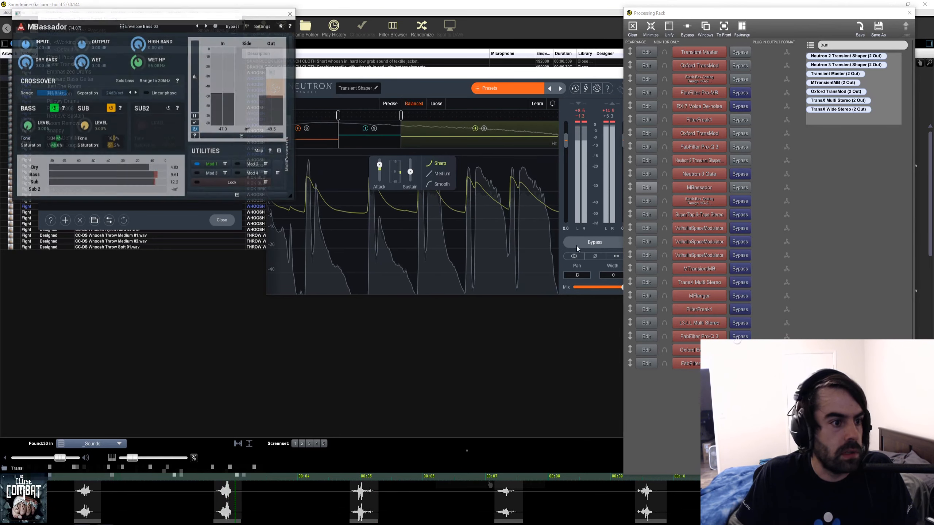
pyautogui.click(227, 497)
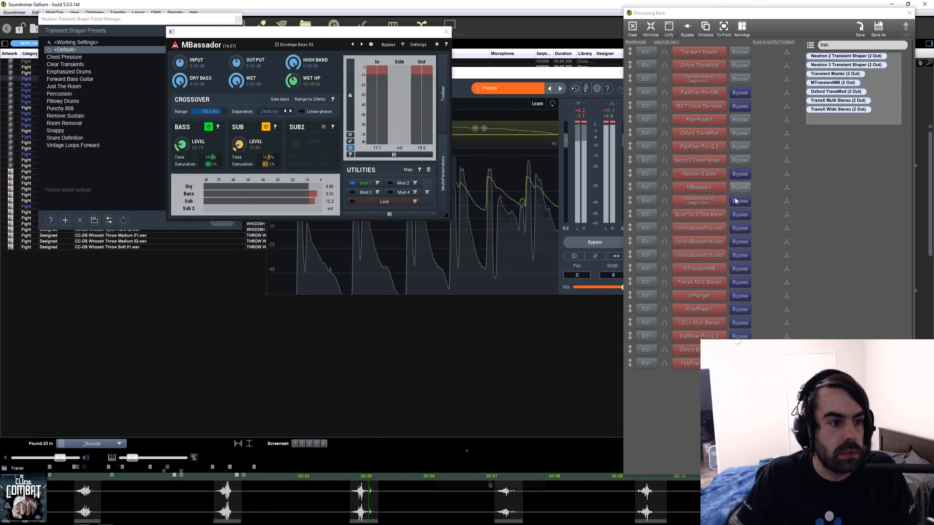
# Activate the lower Black Box Analog Design HG-2, open its editor and audition the first whoosh
pyautogui.click(653, 206)
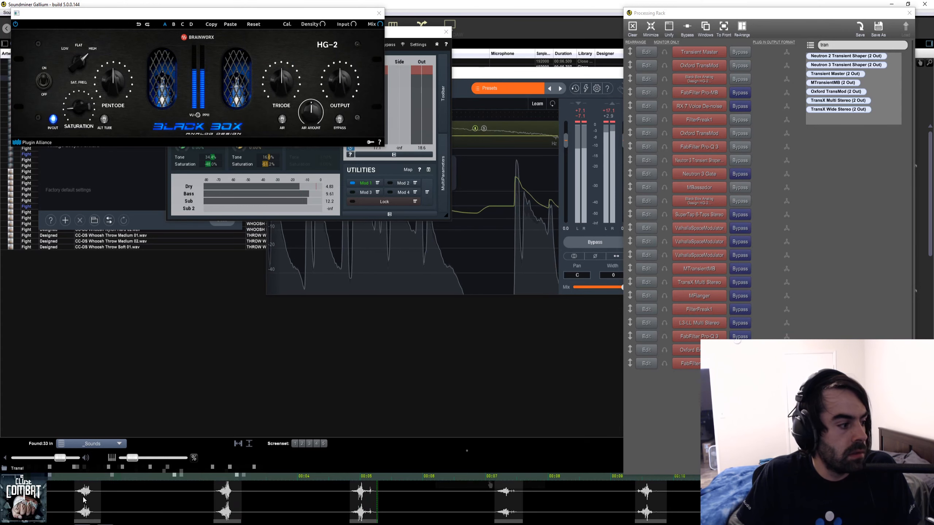
pyautogui.press('space')
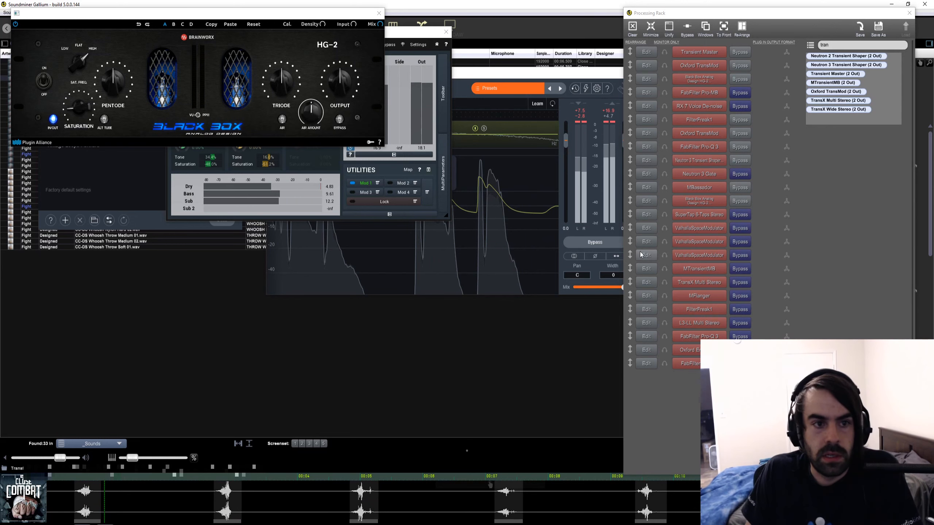
# Open the first ValhallaSpaceModulator's editor and move it clear of the processing rack
pyautogui.click(738, 244)
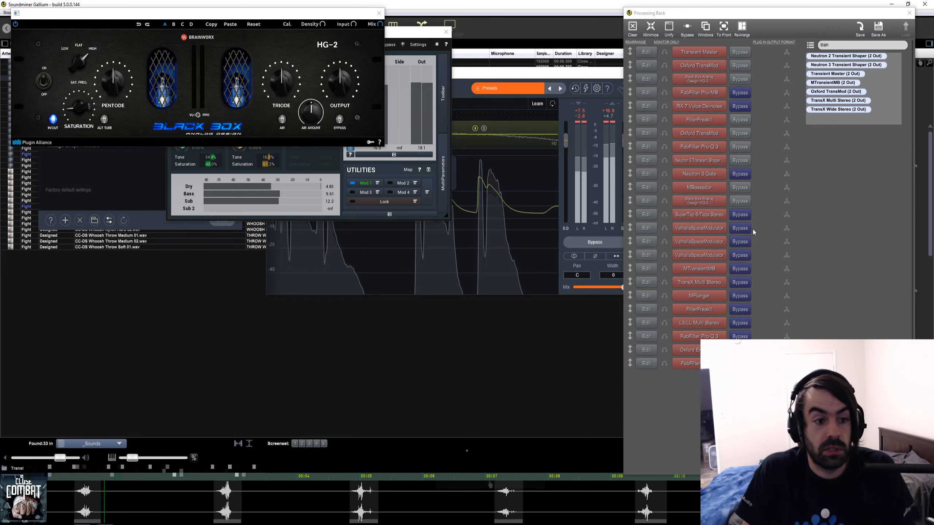
pyautogui.click(737, 229)
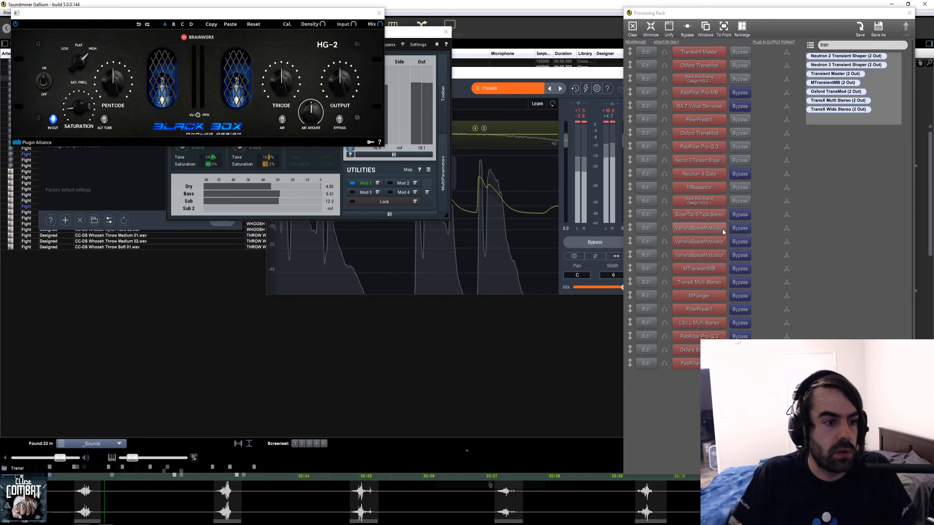
pyautogui.click(647, 229)
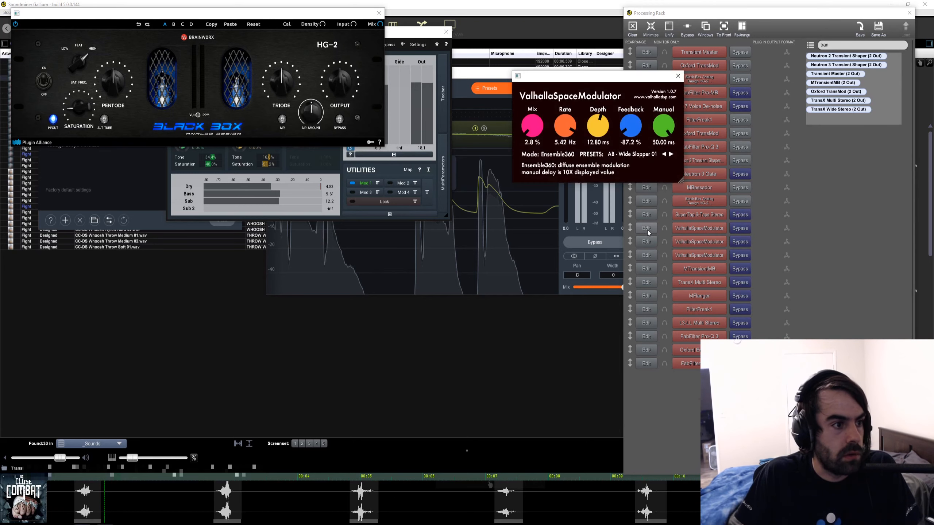
pyautogui.moveTo(631, 74); pyautogui.dragTo(575, 38)
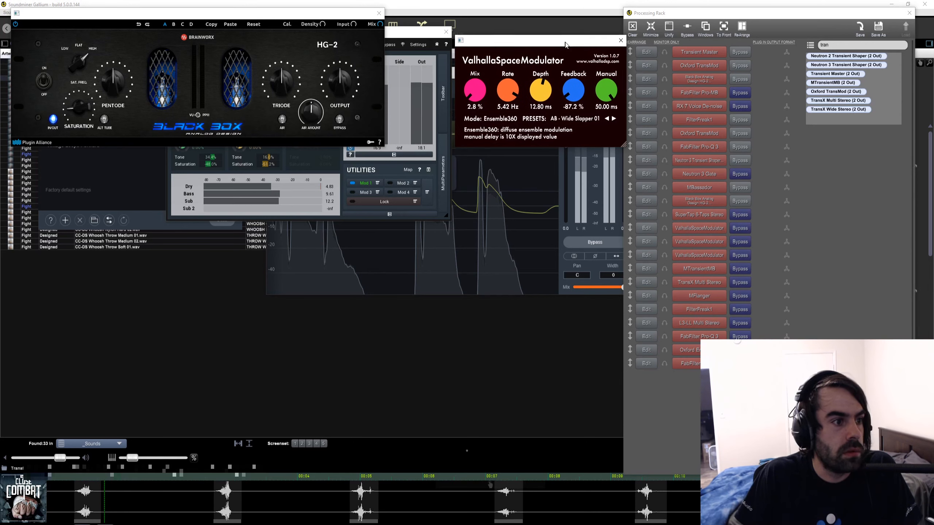
pyautogui.click(730, 232)
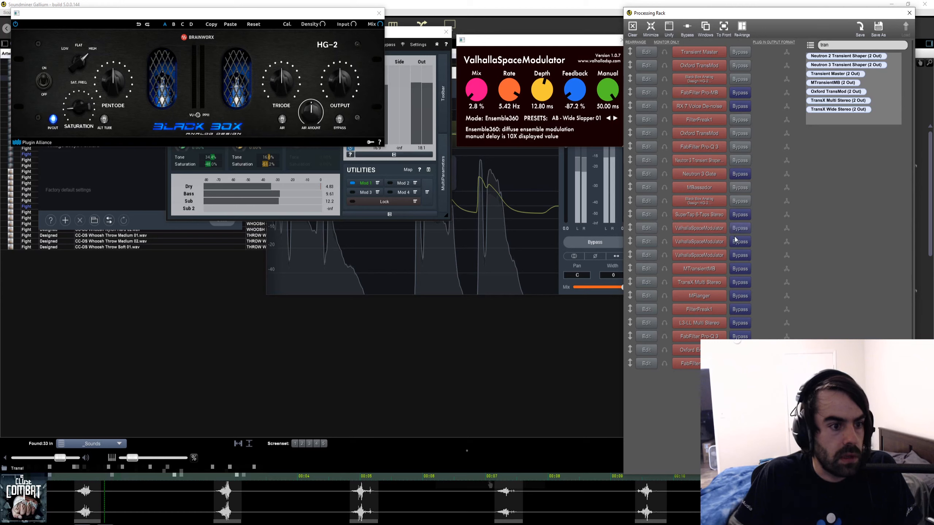
# Open the second and third ValhallaSpaceModulator editors, stack them below the first and view the third one's mode choices
pyautogui.click(651, 245)
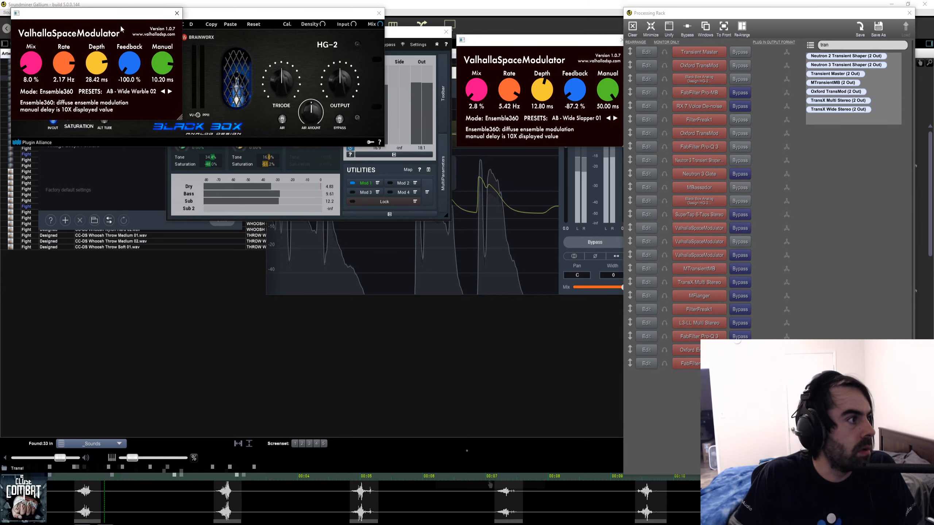
pyautogui.moveTo(117, 14); pyautogui.dragTo(543, 162)
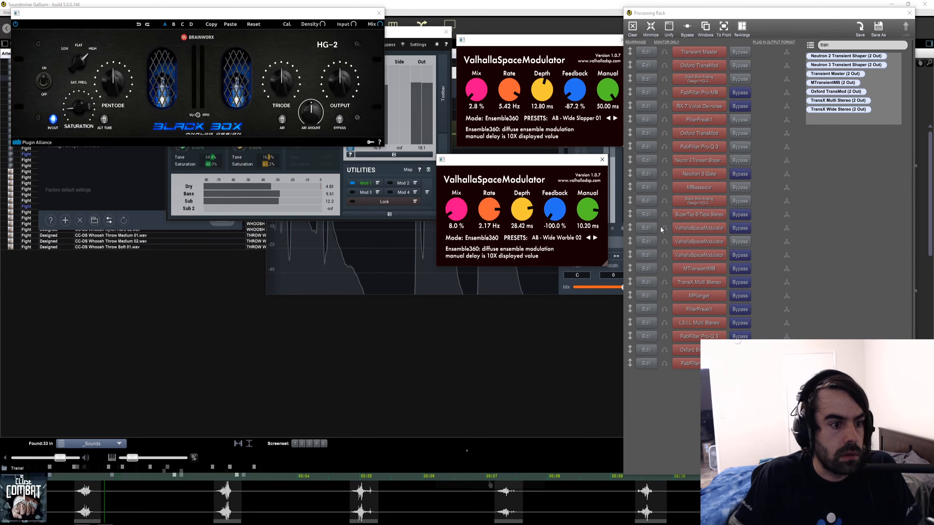
pyautogui.click(646, 255)
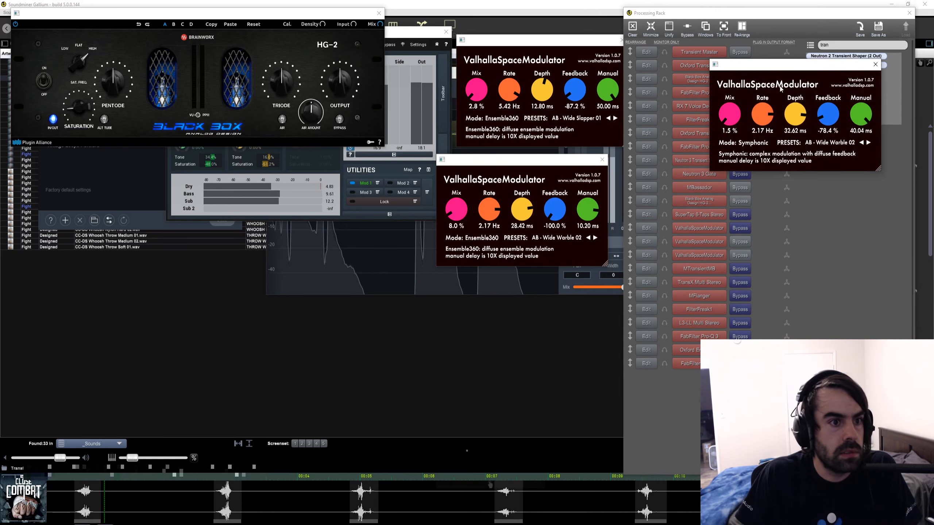
pyautogui.moveTo(779, 65); pyautogui.dragTo(521, 298)
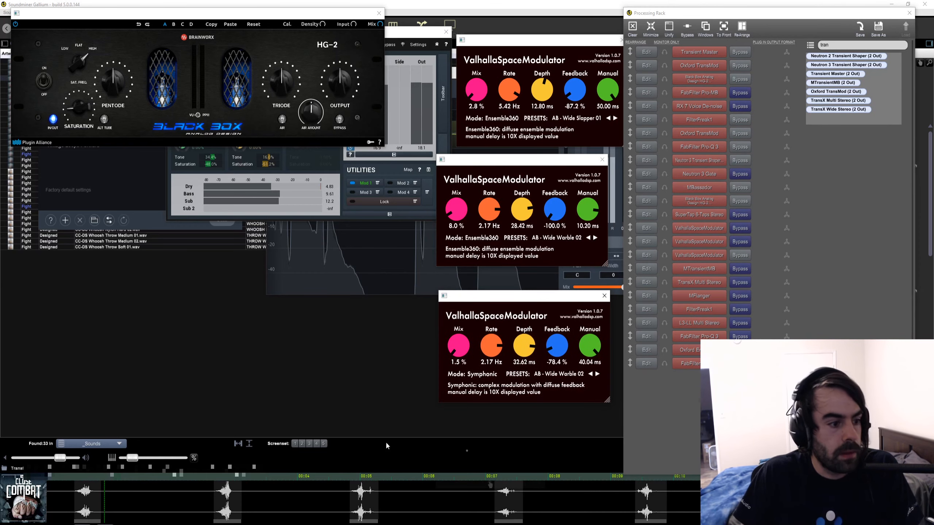
pyautogui.click(482, 375)
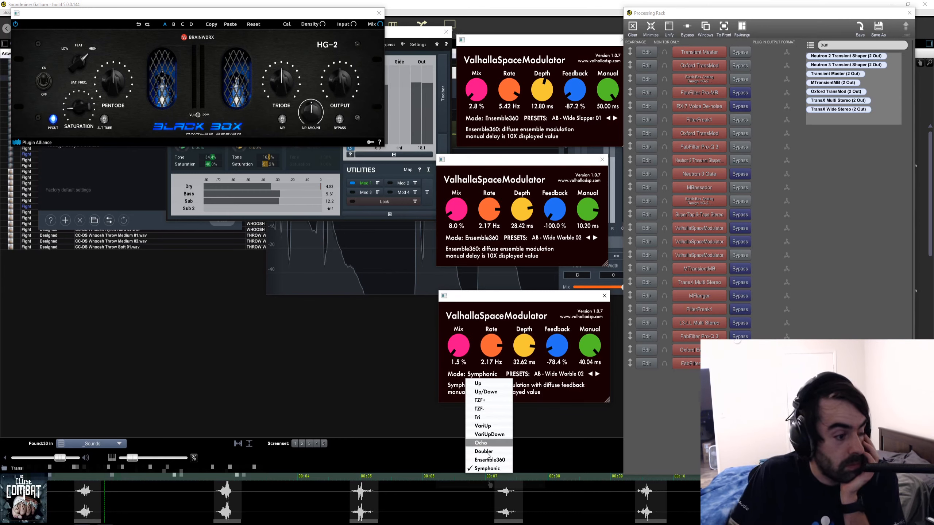
pyautogui.click(570, 397)
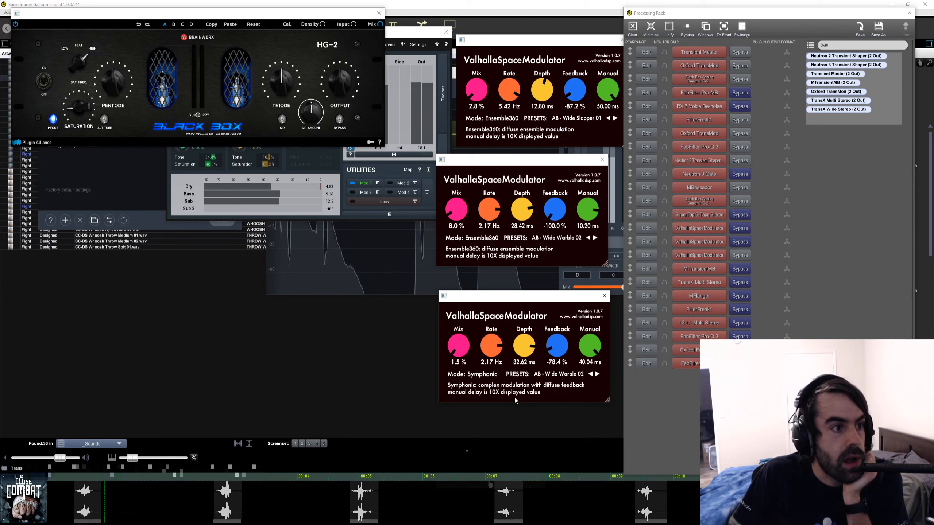
# Activate all three ValhallaSpaceModulators and audition the second whoosh through them
pyautogui.moveTo(559, 301); pyautogui.dragTo(560, 293)
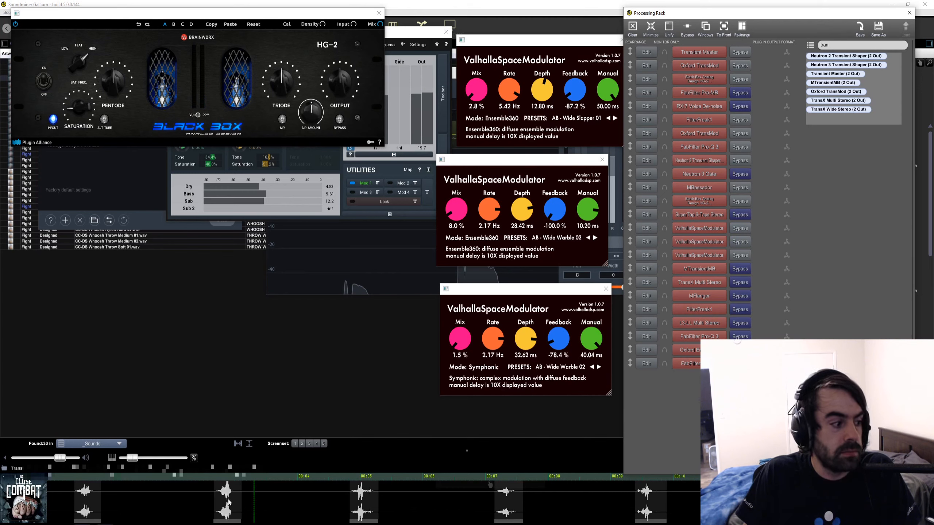
pyautogui.click(228, 503)
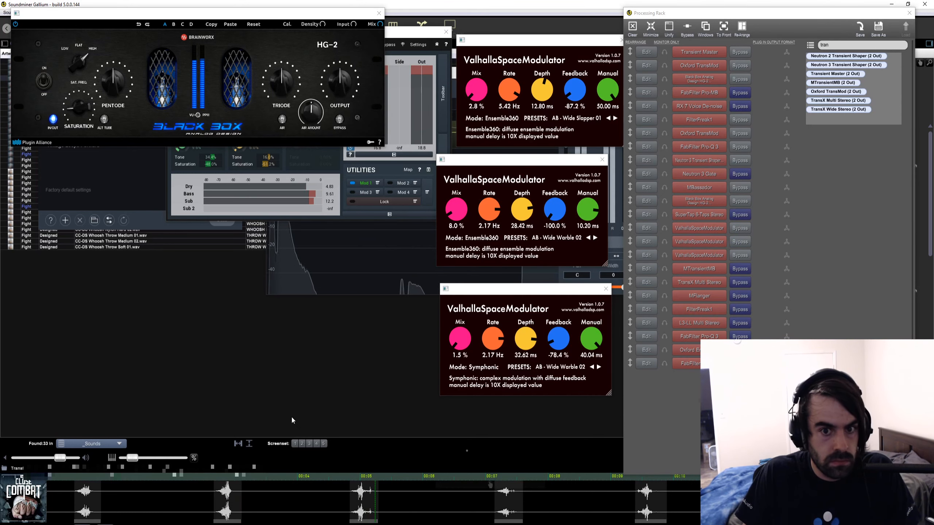
pyautogui.click(217, 501)
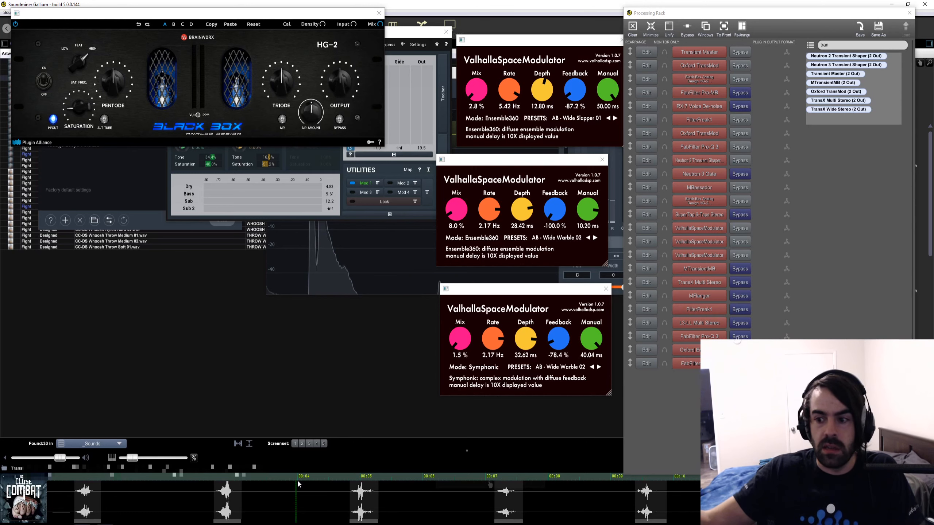
# Activate SuperTap 6-Taps Stereo, open its editor and audition the second whoosh
pyautogui.click(737, 215)
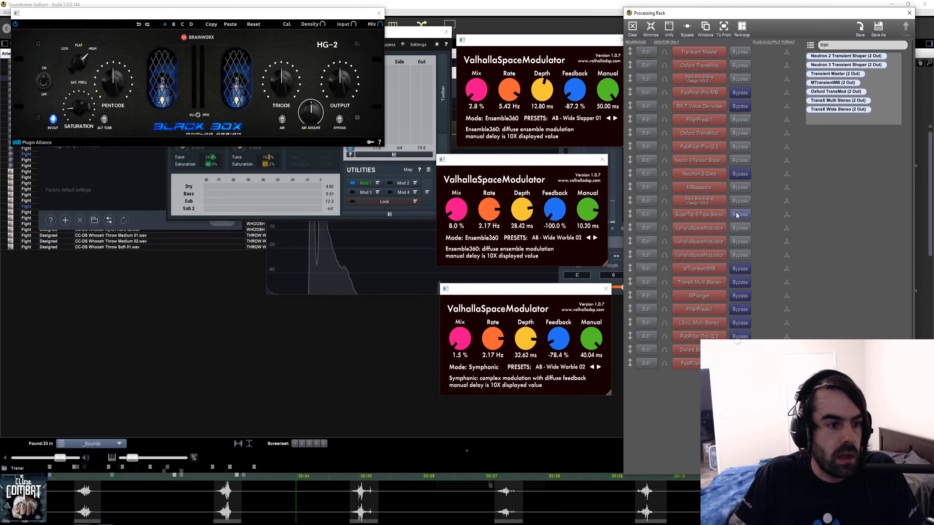
pyautogui.click(647, 215)
pyautogui.click(226, 498)
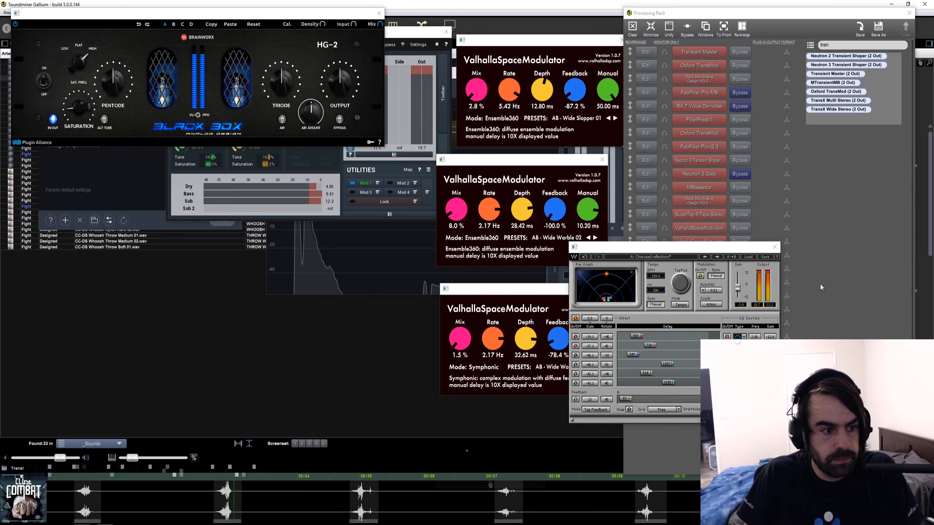
# Bypass the three ValhallaSpaceModulators and audition the second whoosh with SuperTap 6-Taps Stereo still active
pyautogui.moveTo(690, 248); pyautogui.dragTo(710, 268)
pyautogui.click(738, 243)
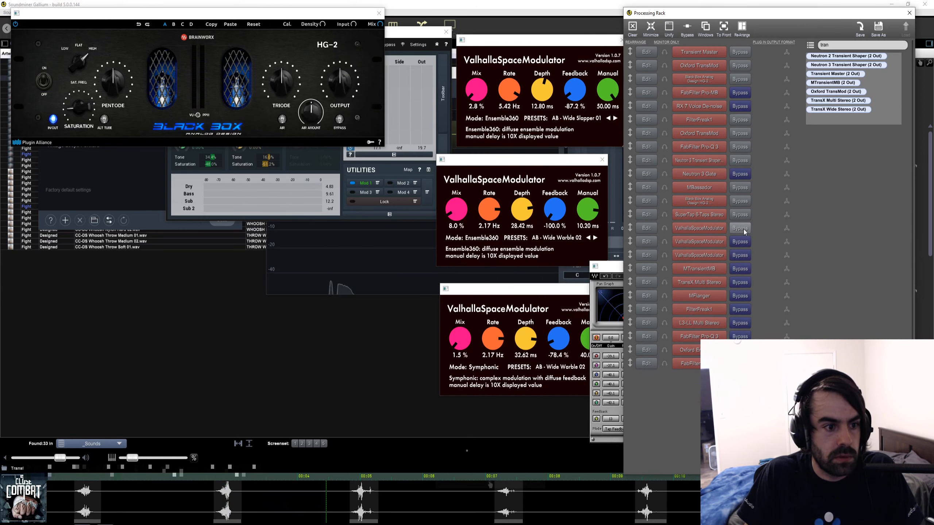
pyautogui.click(230, 496)
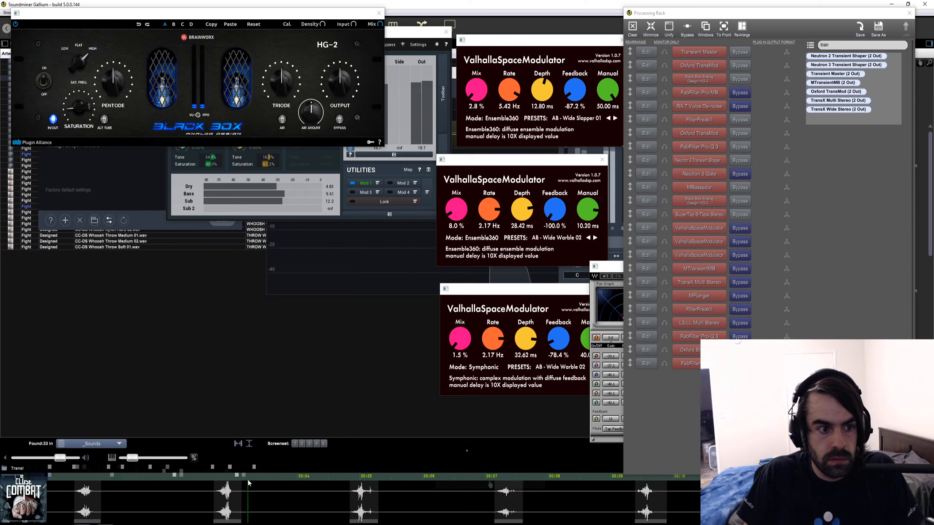
# Bring back the SuperTap editor and shift several of its delay taps while auditioning the third and second whooshes
pyautogui.click(665, 215)
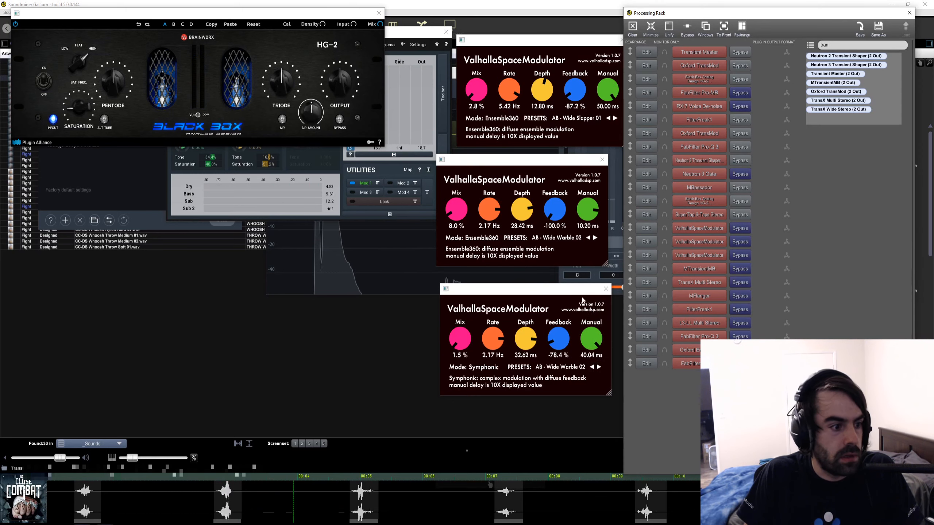
pyautogui.click(651, 215)
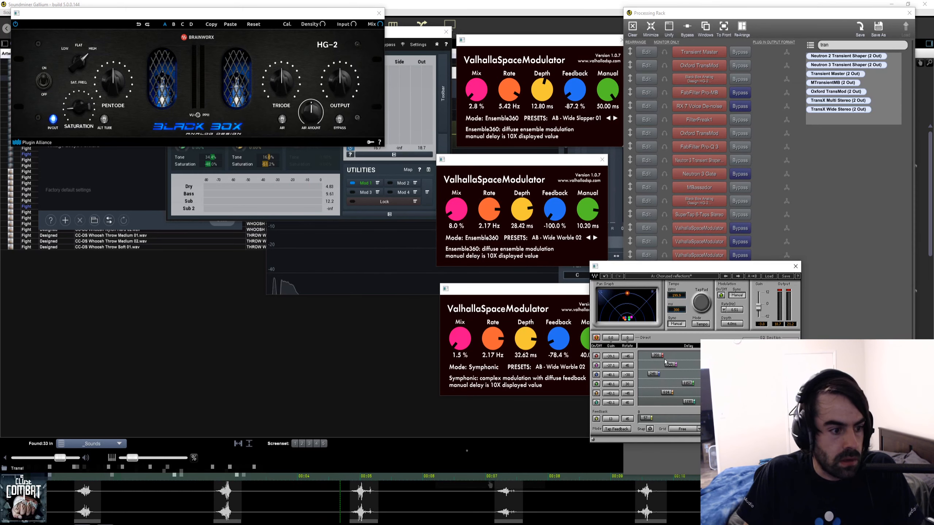
pyautogui.click(351, 501)
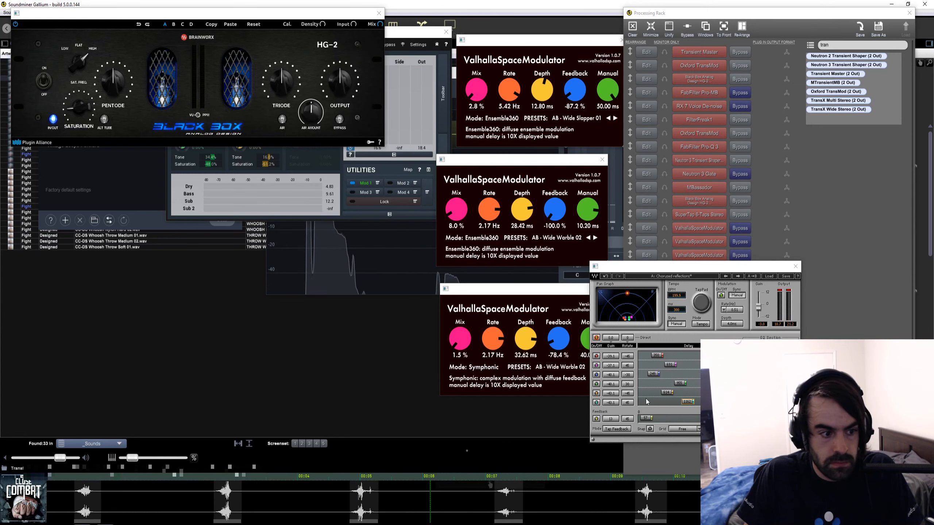
pyautogui.click(225, 499)
pyautogui.moveTo(654, 374)
pyautogui.mouseDown()
pyautogui.moveTo(671, 365)
pyautogui.moveTo(670, 374)
pyautogui.mouseUp()
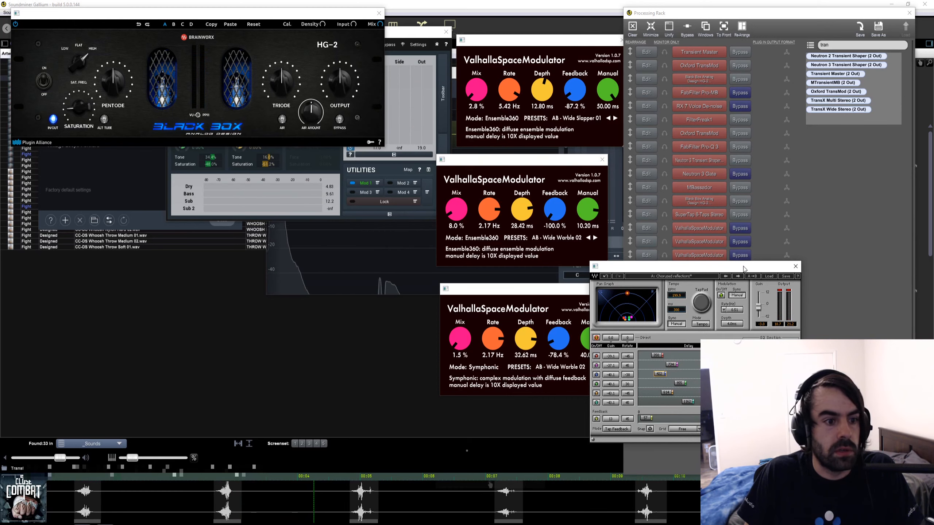
# Move the SuperTap editor clear of the rack, reactivate the three ValhallaSpaceModulators and audition the second and first whooshes
pyautogui.moveTo(744, 269); pyautogui.dragTo(350, 259)
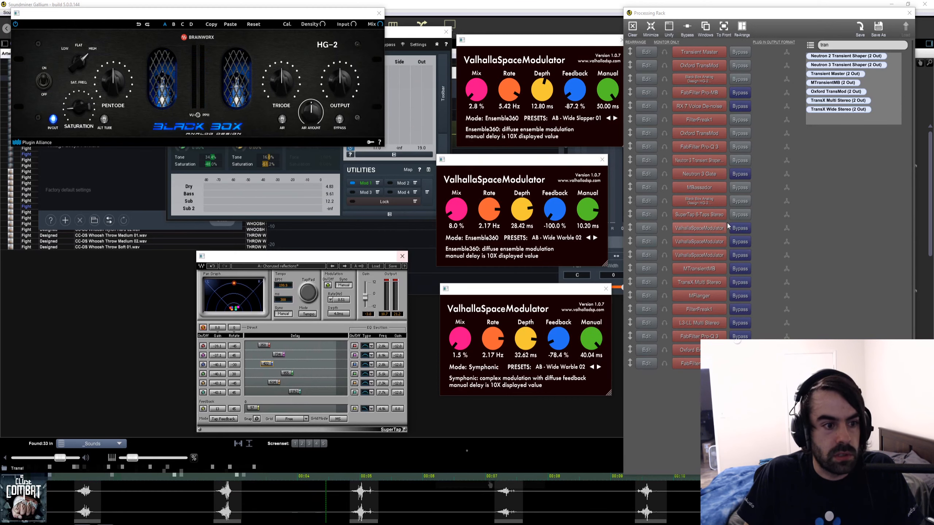
pyautogui.click(225, 496)
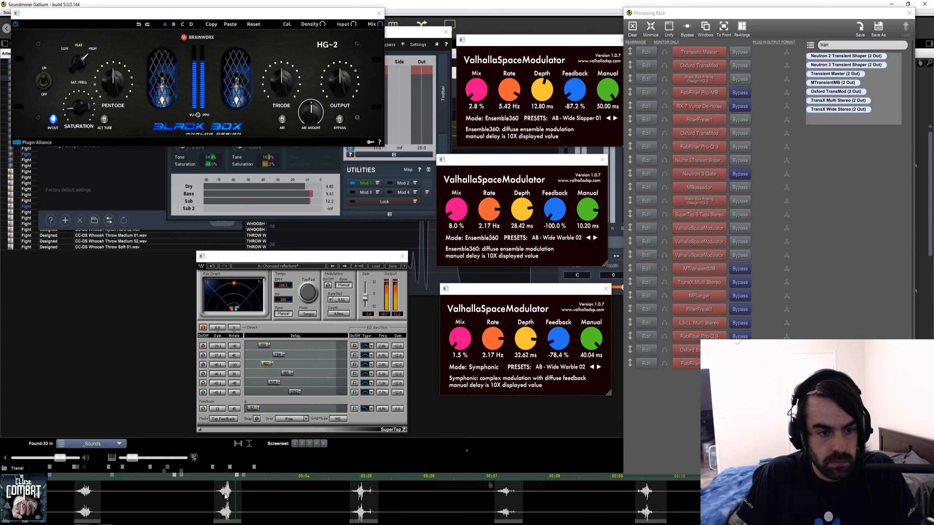
pyautogui.click(83, 493)
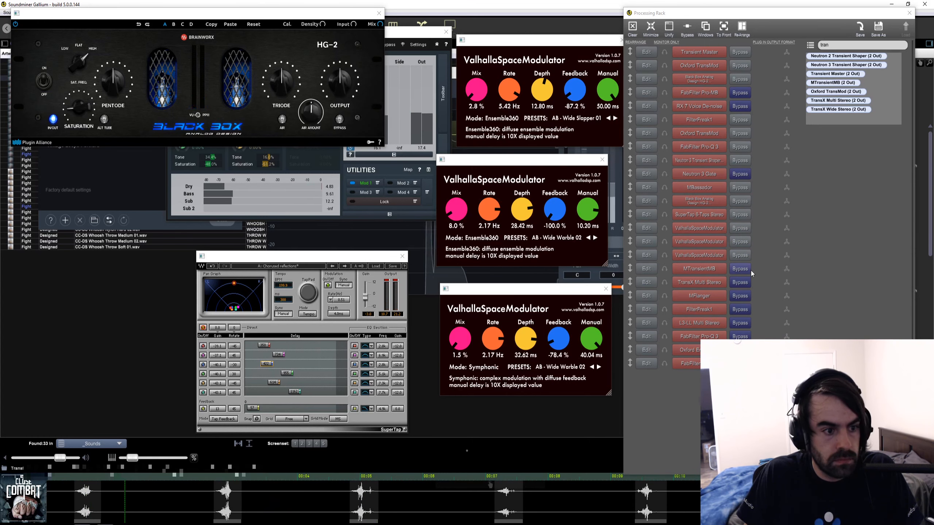
# Activate MTransientMB and TransX Multi Stereo, open both editors and arrange them side by side
pyautogui.click(649, 270)
pyautogui.click(647, 282)
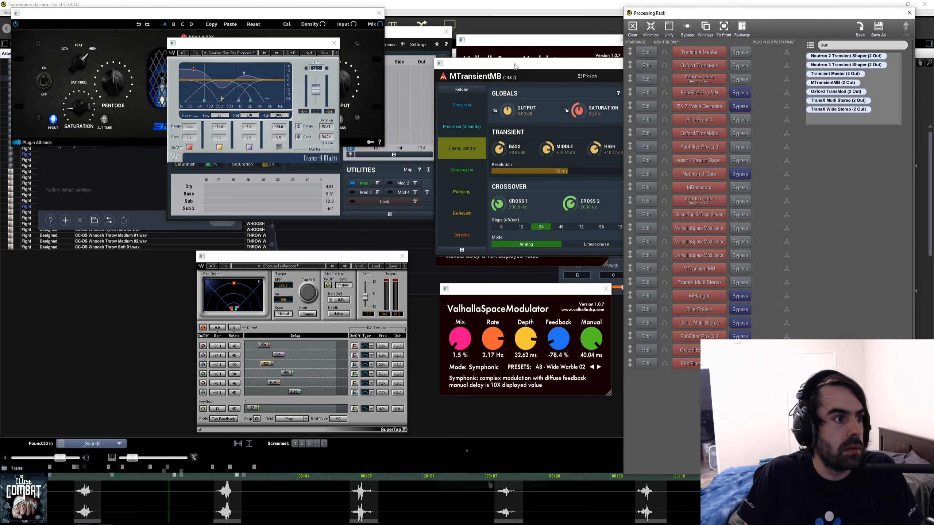
pyautogui.moveTo(515, 67); pyautogui.dragTo(439, 31)
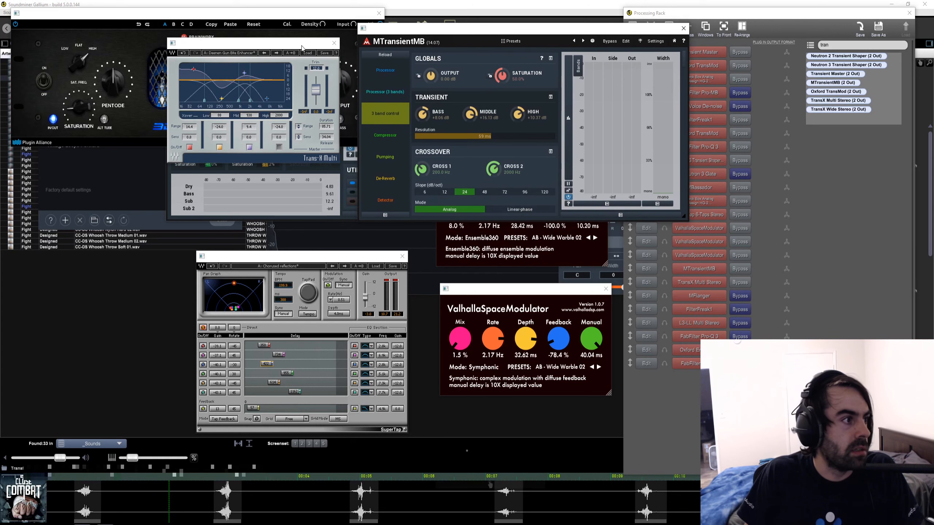
pyautogui.moveTo(303, 45); pyautogui.dragTo(315, 32)
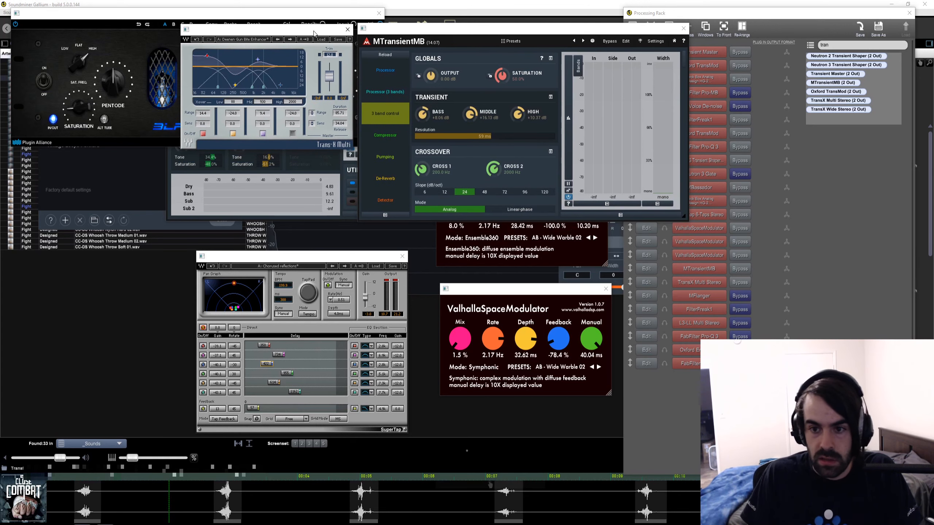
# Audition the first whoosh repeatedly through MTransientMB and TransX Multi Stereo
pyautogui.click(86, 496)
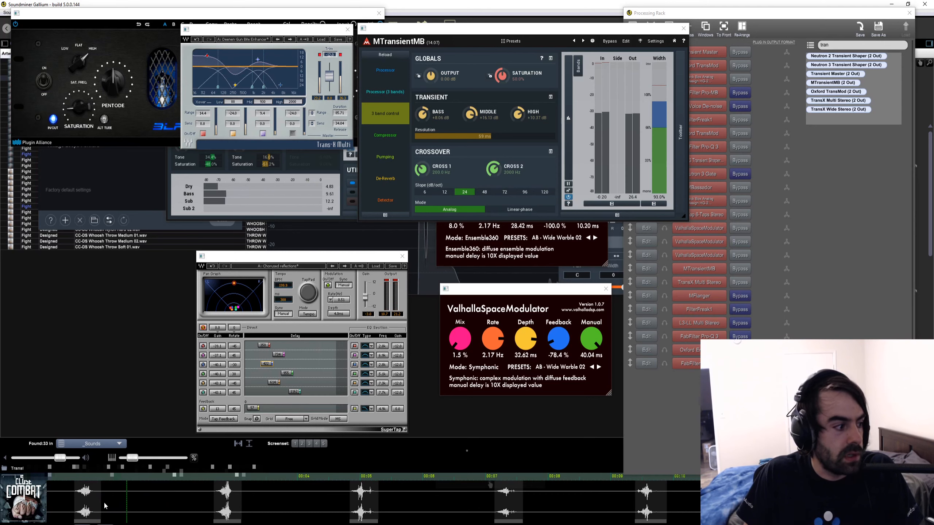
pyautogui.click(86, 497)
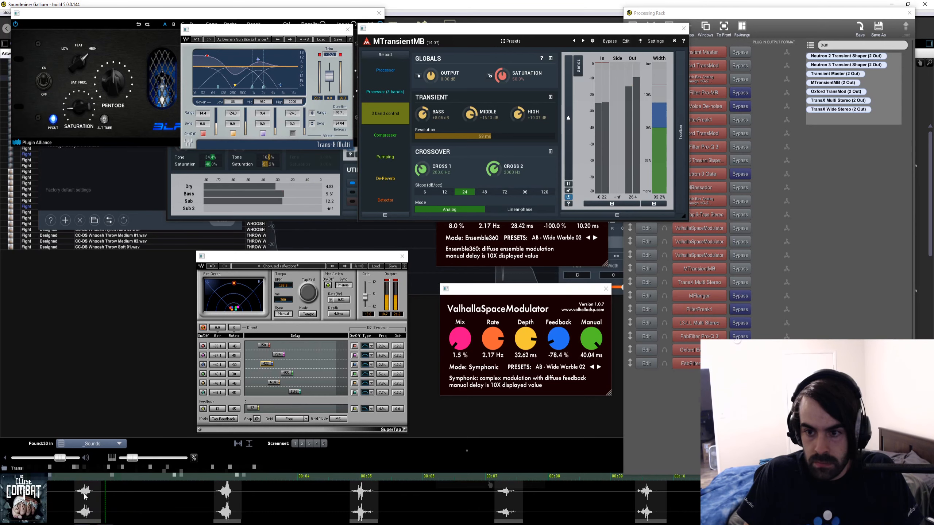
pyautogui.click(82, 495)
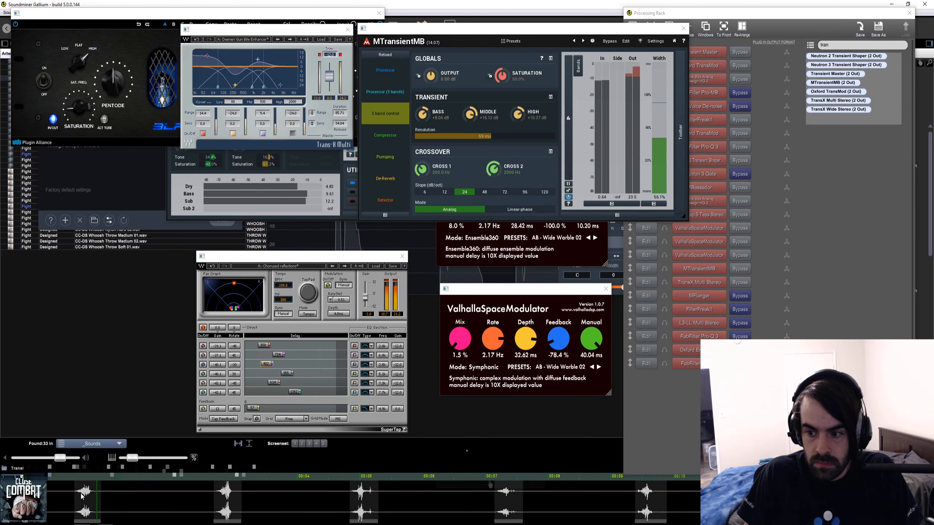
pyautogui.click(84, 495)
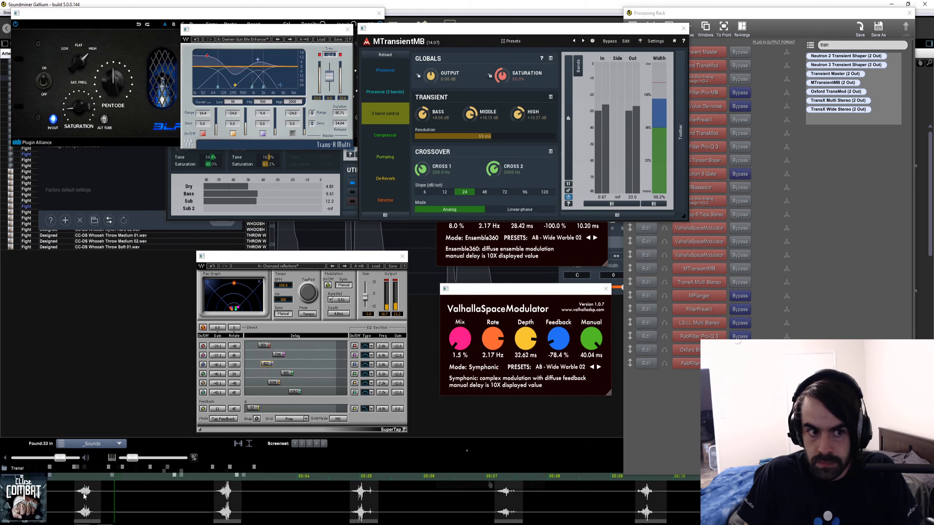
pyautogui.click(84, 497)
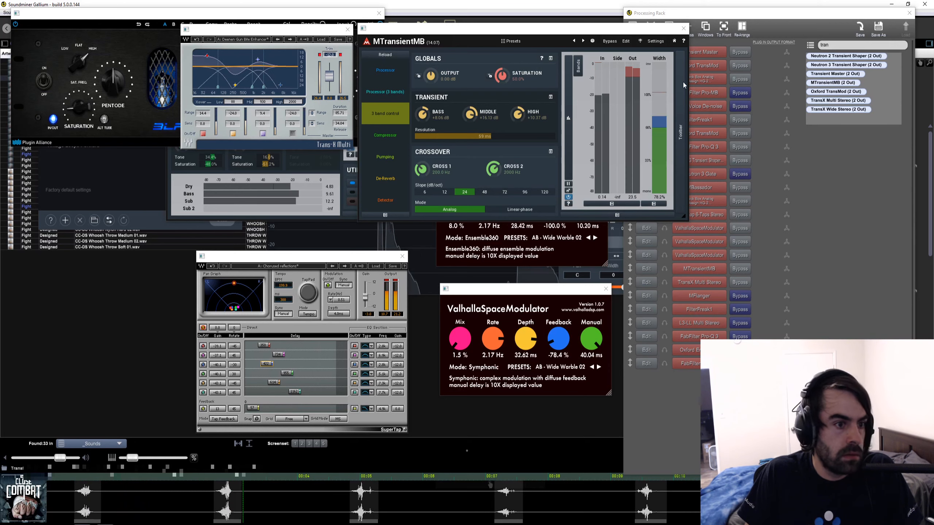
# Bring the processing rack in front of the MTransientMB editor, activate the lower FilterFreak1 and open its editor
pyautogui.moveTo(655, 29); pyautogui.dragTo(635, 24)
pyautogui.click(703, 13)
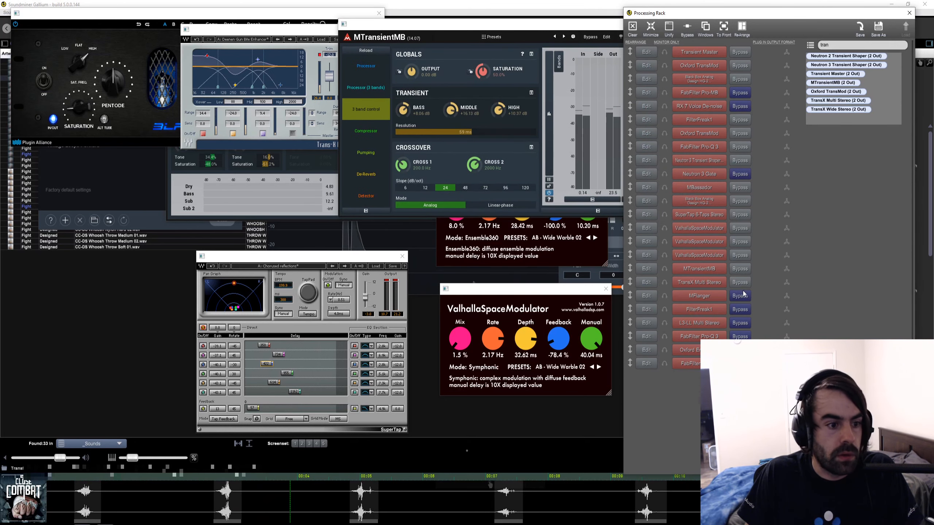
pyautogui.click(641, 314)
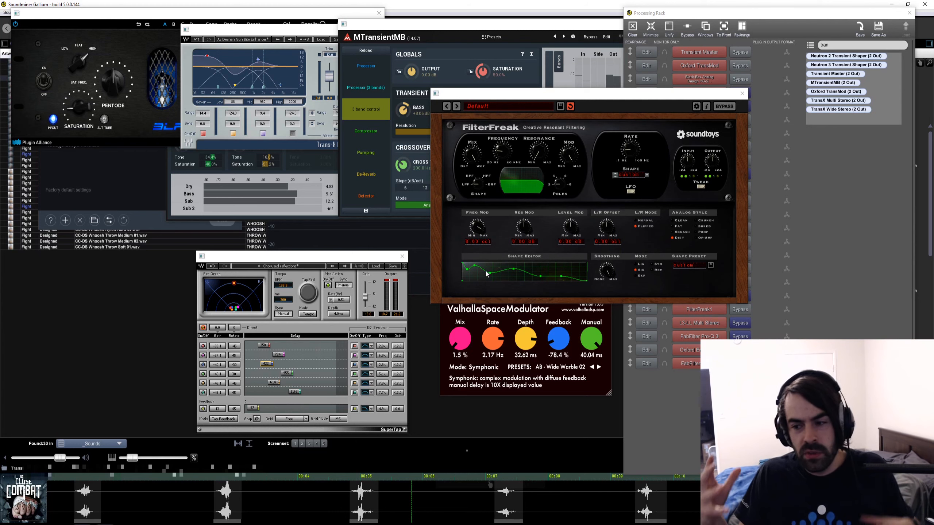
# Audition the second, third and first whooshes while watching FilterFreak's filter modulation
pyautogui.click(227, 505)
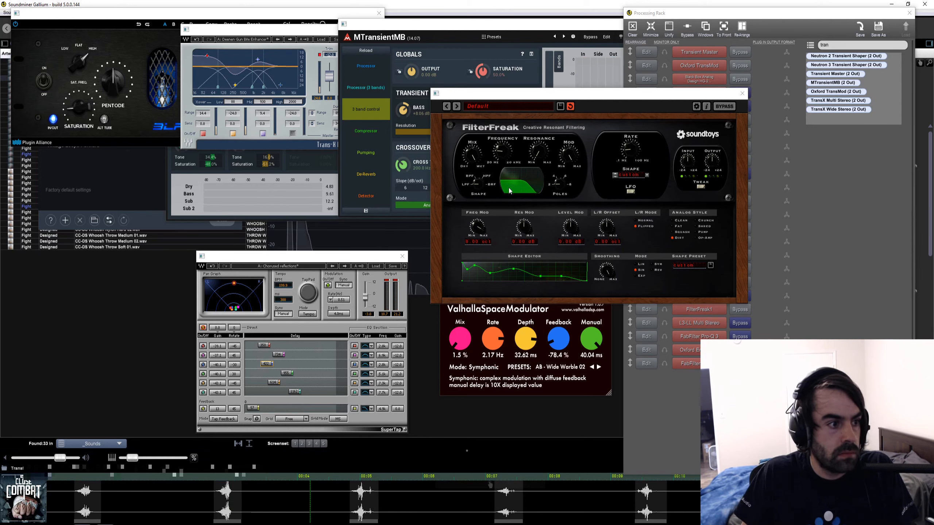
pyautogui.click(359, 499)
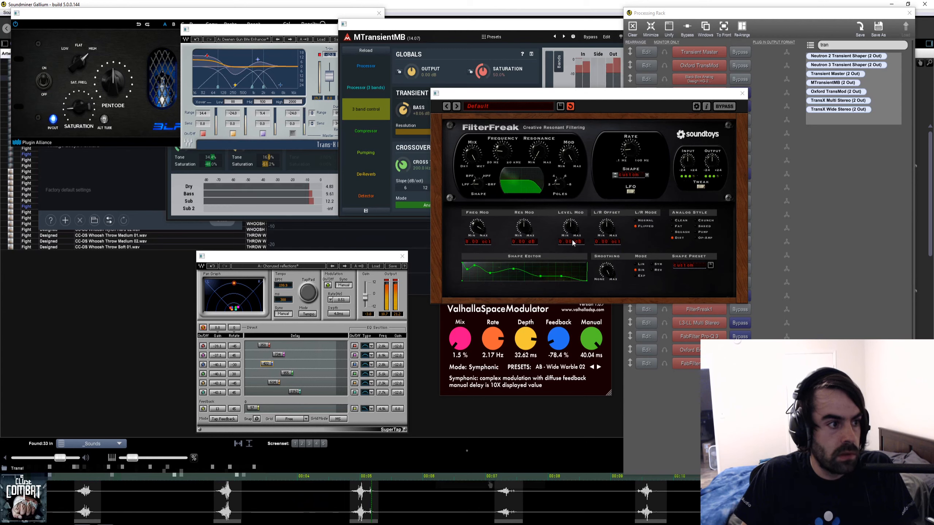
pyautogui.click(70, 495)
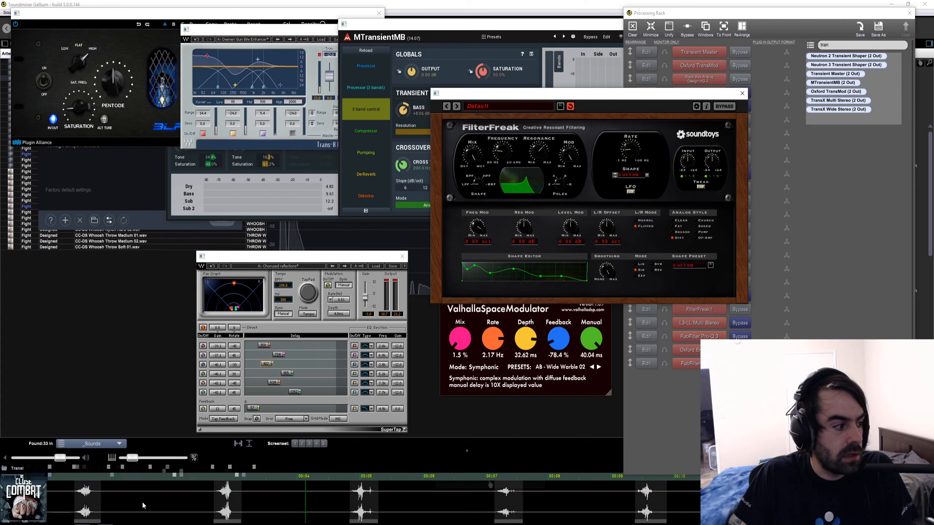
pyautogui.click(85, 497)
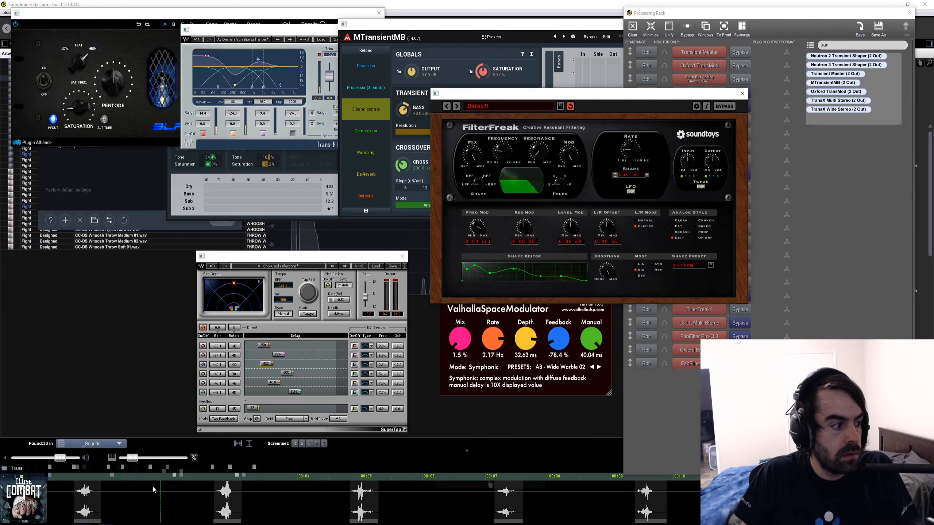
pyautogui.click(83, 500)
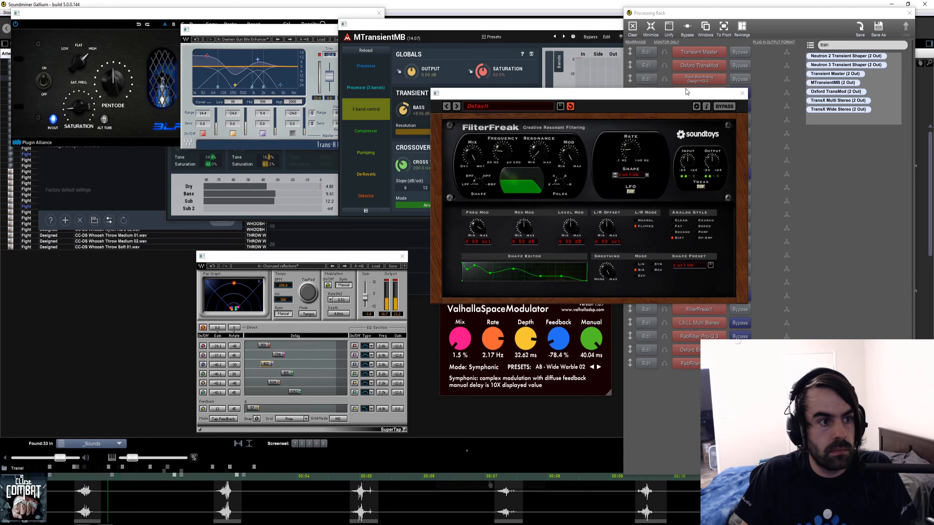
# Move FilterFreak's editor off the processing rack and audition the first whoosh repeatedly through it
pyautogui.moveTo(687, 92); pyautogui.dragTo(625, 83)
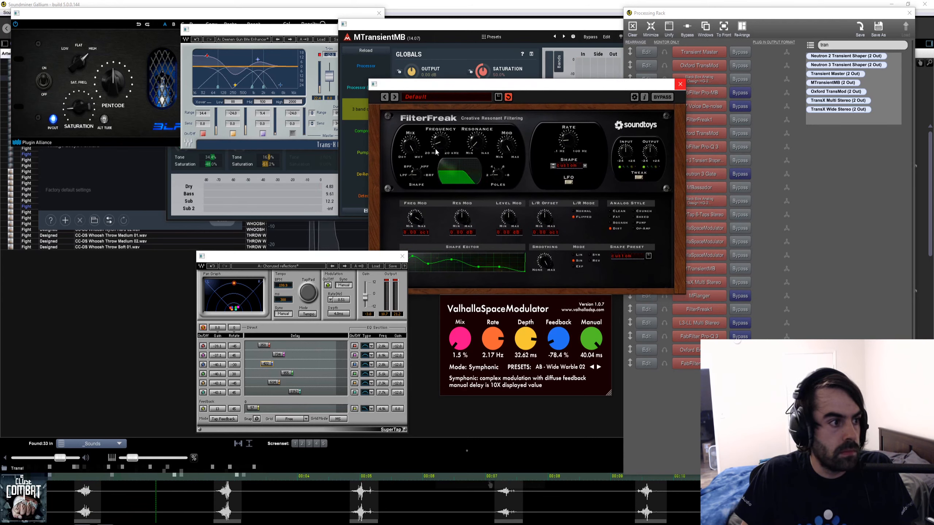
pyautogui.click(89, 488)
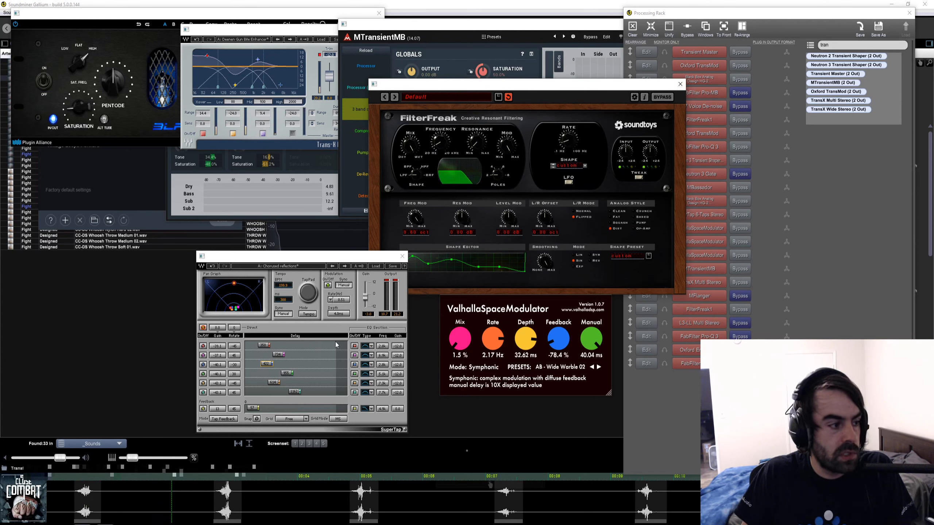
pyautogui.click(89, 495)
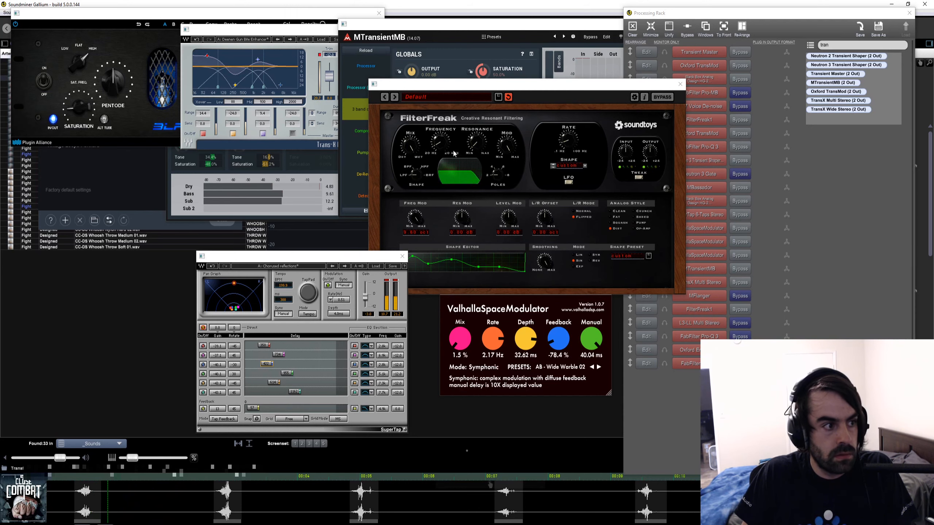
pyautogui.click(86, 497)
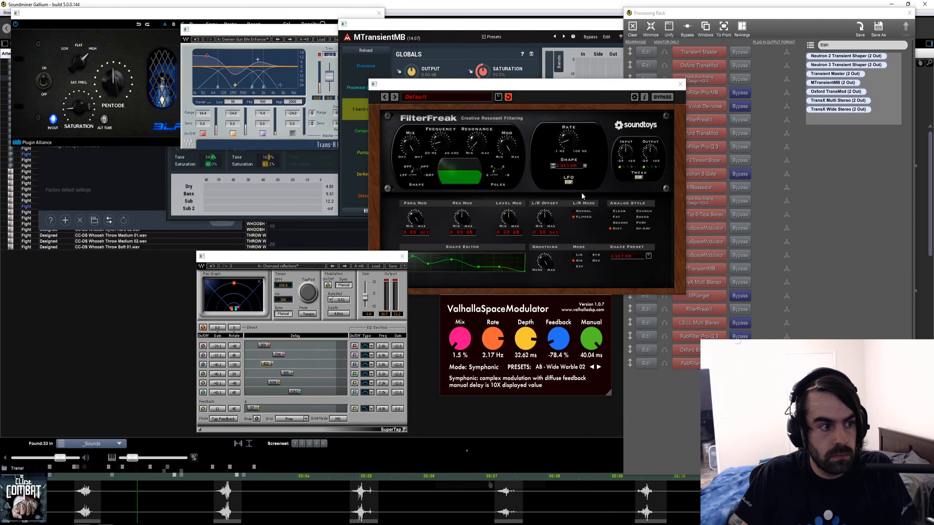
pyautogui.moveTo(588, 87); pyautogui.dragTo(573, 67)
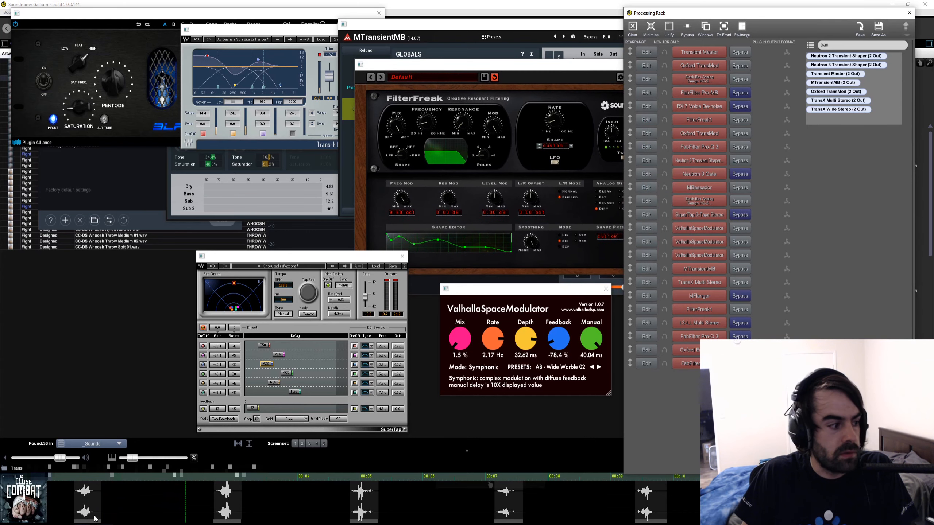
pyautogui.click(87, 505)
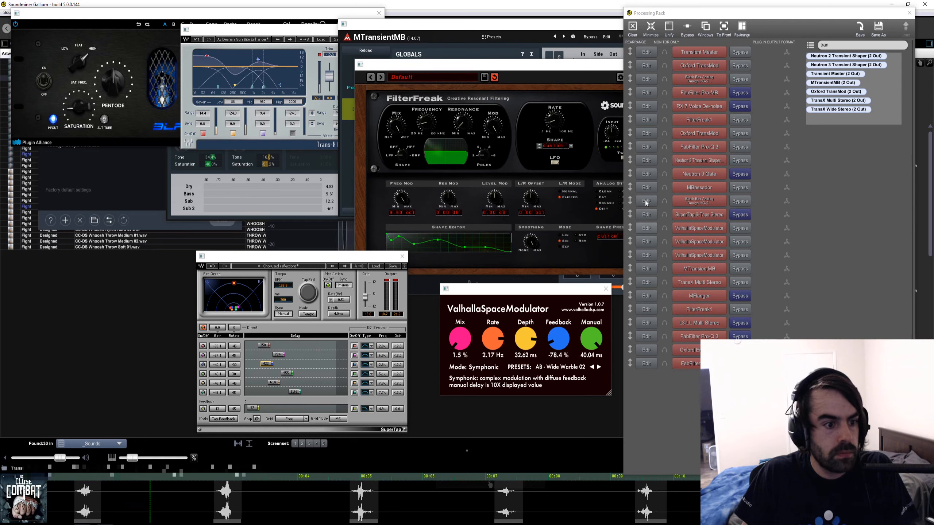
# Move FilterFreak's editor clear of the rack, then activate L3-LL Multi Stereo and audition the first whoosh with its editor open
pyautogui.moveTo(585, 64); pyautogui.dragTo(566, 46)
pyautogui.click(757, 332)
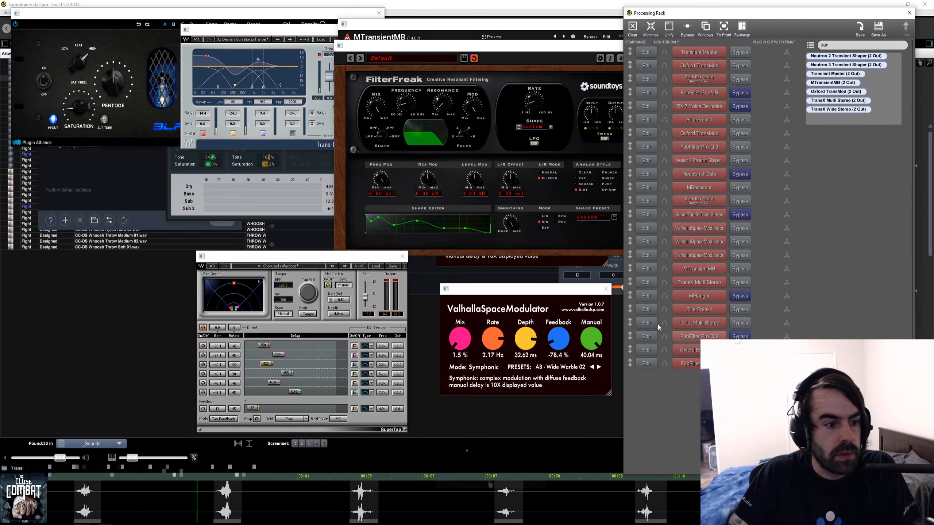
pyautogui.click(88, 492)
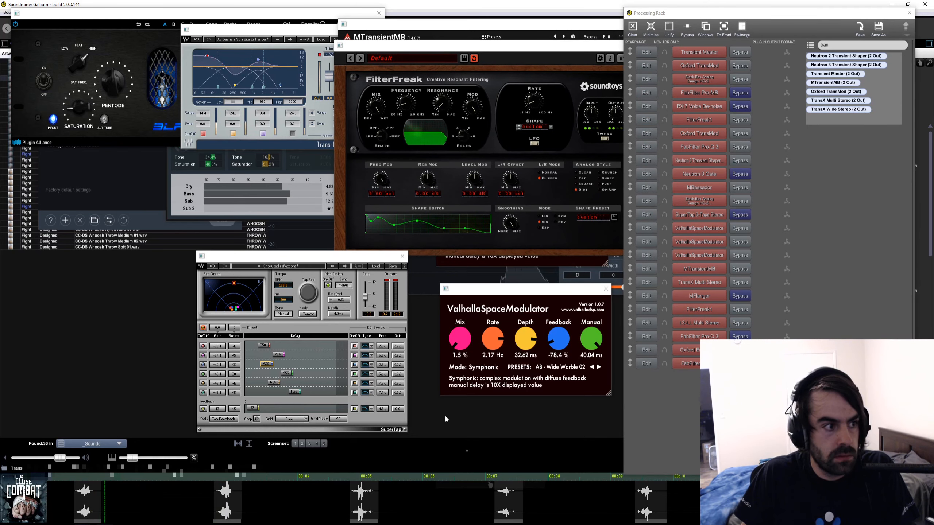
pyautogui.click(646, 322)
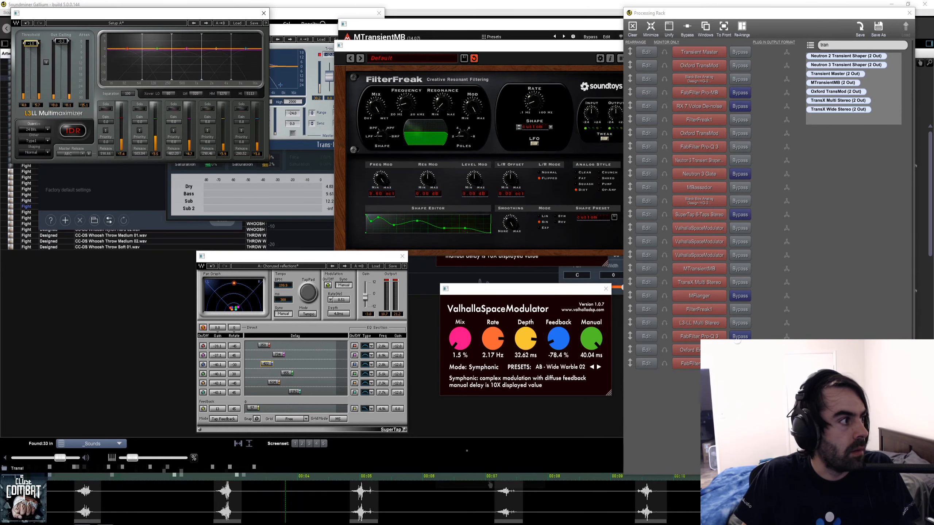
pyautogui.click(86, 495)
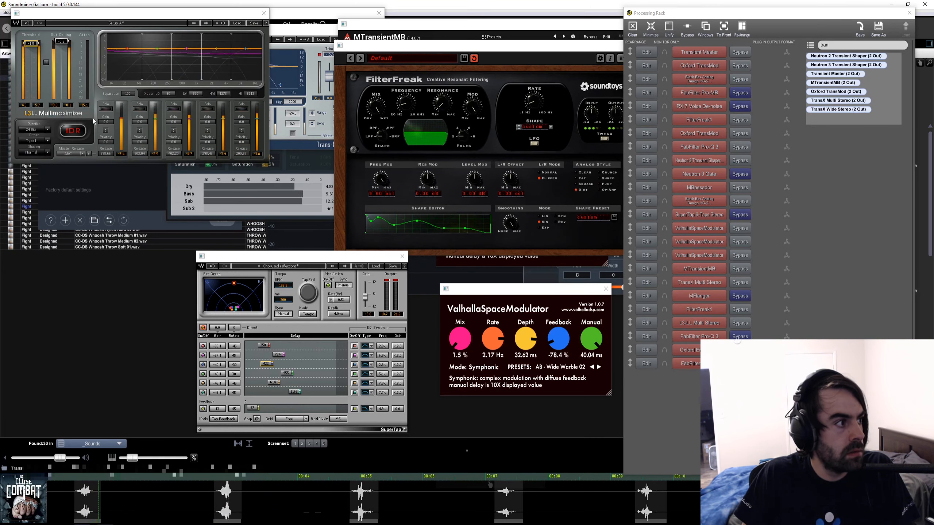
# Activate the lower FabFilter Pro-Q 3, open its editor and audition the first and second whooshes around its low-frequency dynamic band
pyautogui.click(648, 338)
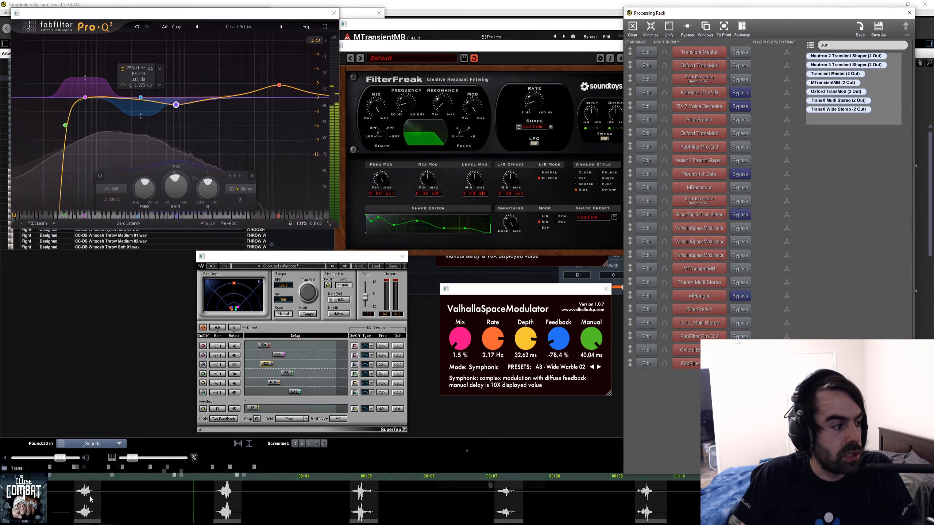
pyautogui.click(91, 499)
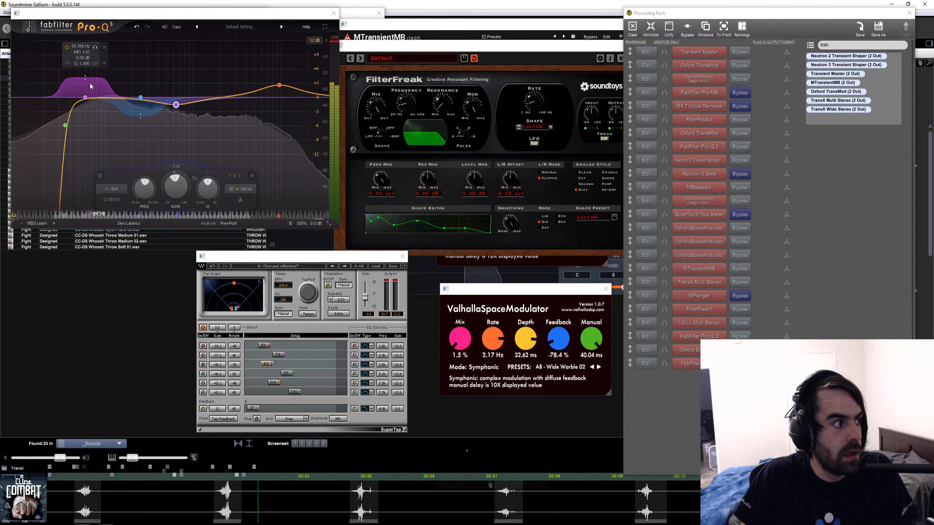
pyautogui.click(226, 500)
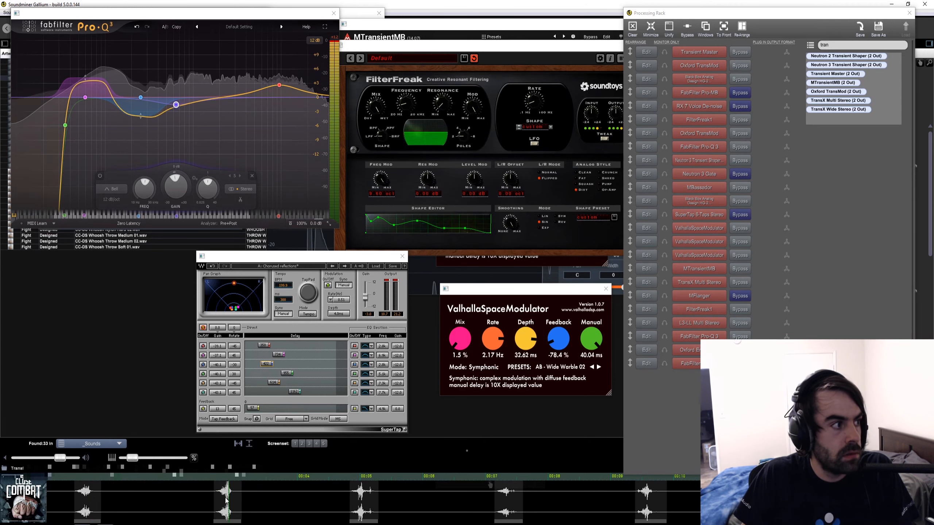
pyautogui.moveTo(85, 97); pyautogui.dragTo(90, 143)
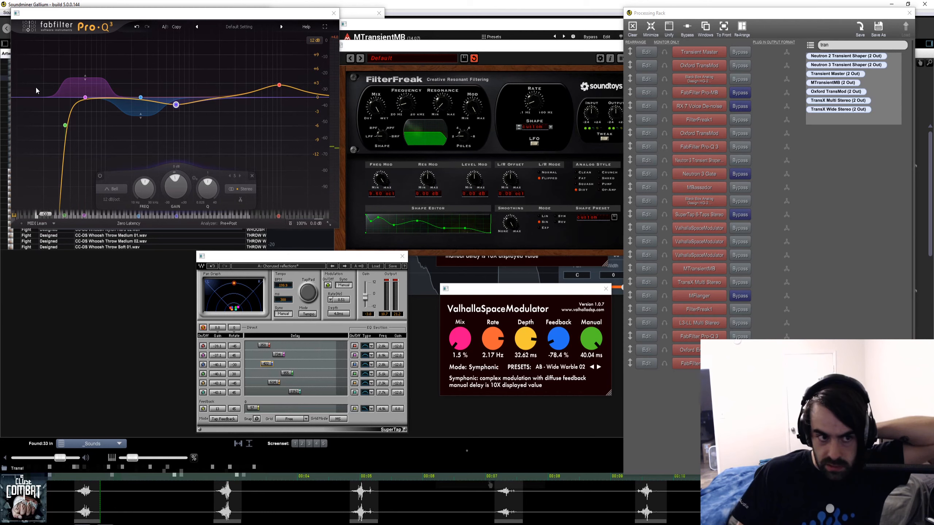
# Open the Oxford Envolution editor, place it beside Pro-Q 3 and audition the first whoosh
pyautogui.click(654, 350)
pyautogui.moveTo(446, 235); pyautogui.dragTo(505, 58)
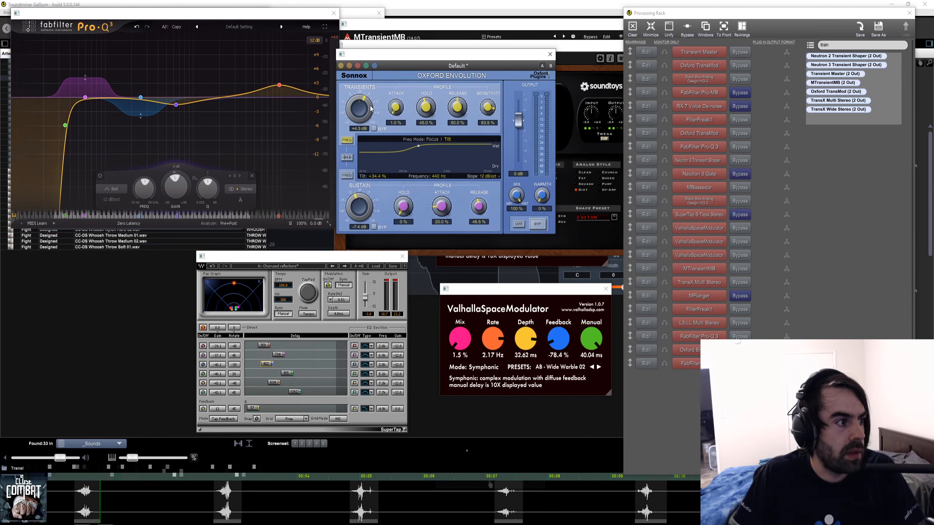
pyautogui.click(88, 503)
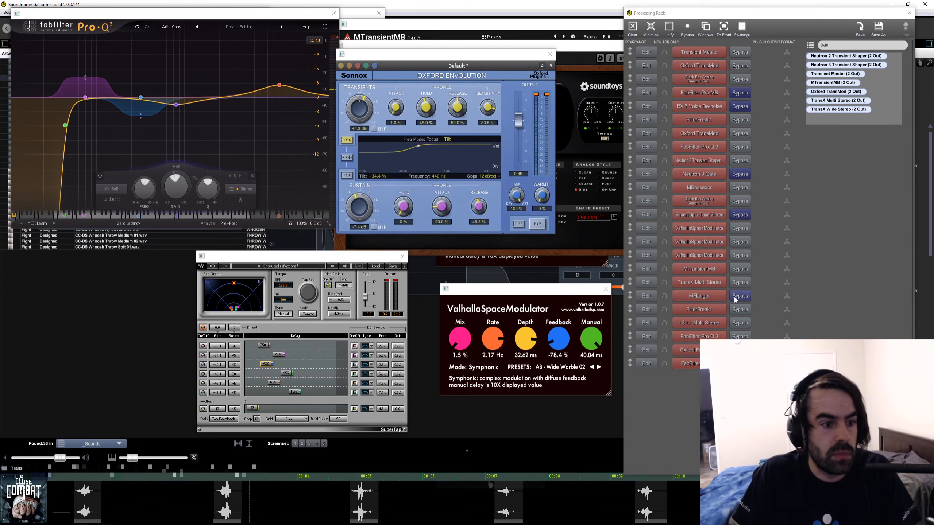
# Activate MFlanger, audition the whooshes with its editor open and move that editor clear of the processing rack
pyautogui.click(646, 296)
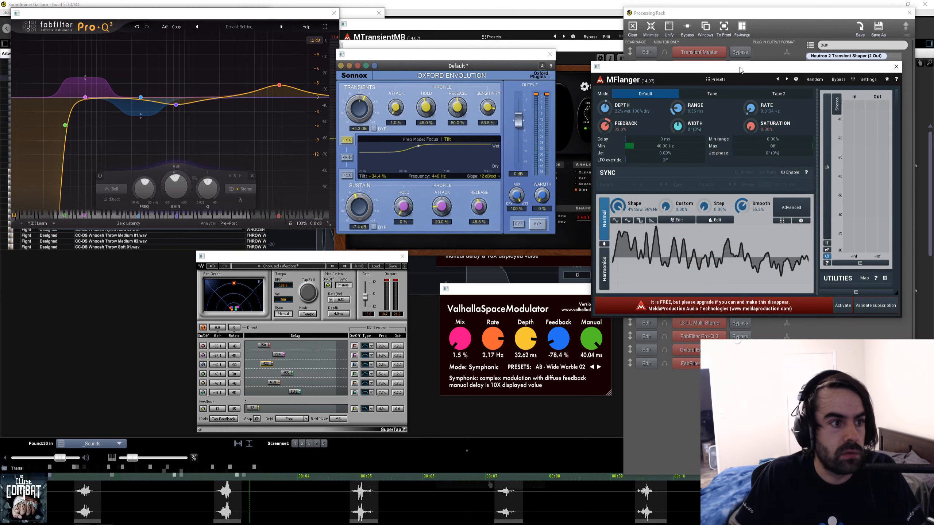
pyautogui.moveTo(740, 70); pyautogui.dragTo(600, 40)
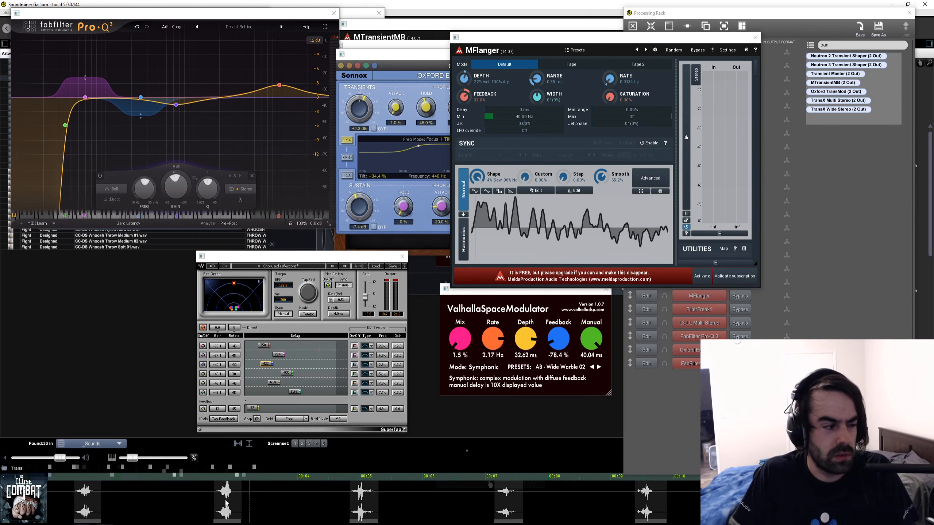
pyautogui.press('space')
pyautogui.moveTo(609, 47); pyautogui.dragTo(613, 40)
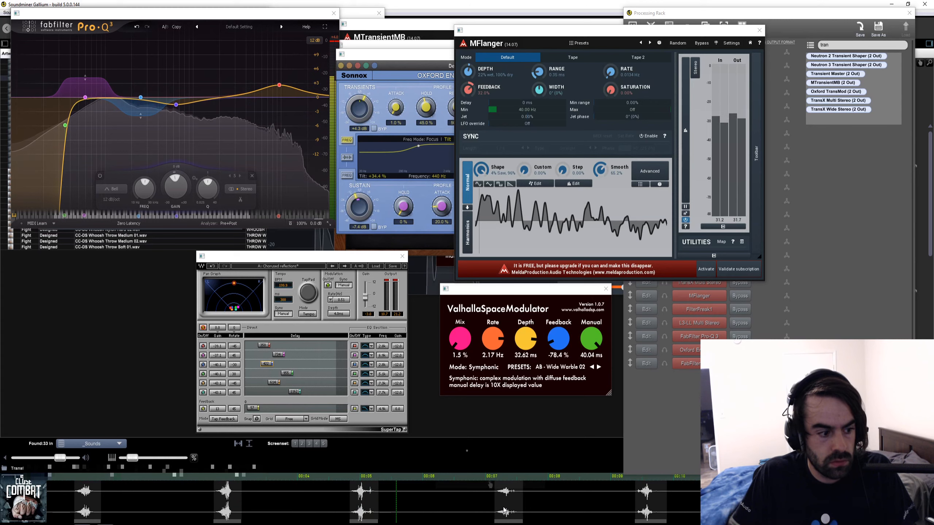
pyautogui.moveTo(699, 31); pyautogui.dragTo(452, 15)
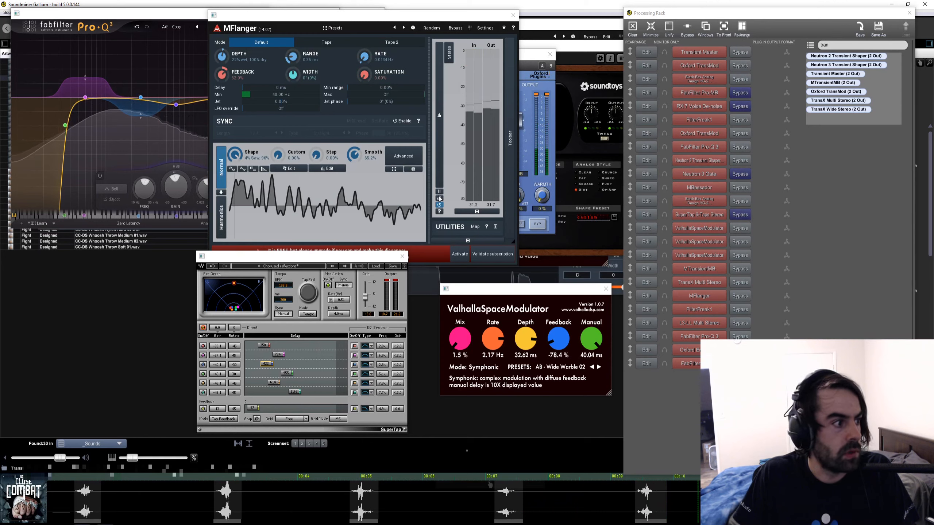
# Activate Neutron 3 Gate, RX 7 Voice De-noise and FabFilter Pro-MB, and open the Pro-MB editor
pyautogui.click(740, 174)
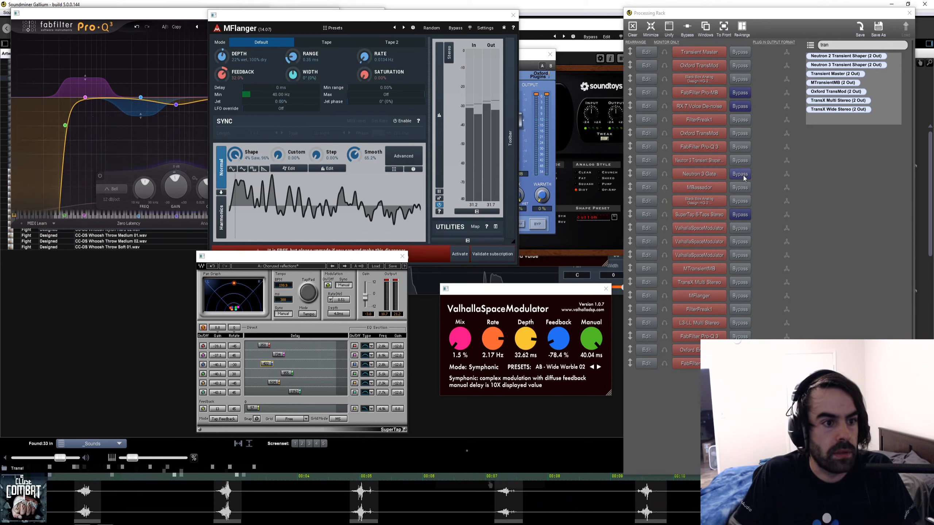
pyautogui.click(740, 106)
pyautogui.click(740, 92)
pyautogui.click(647, 93)
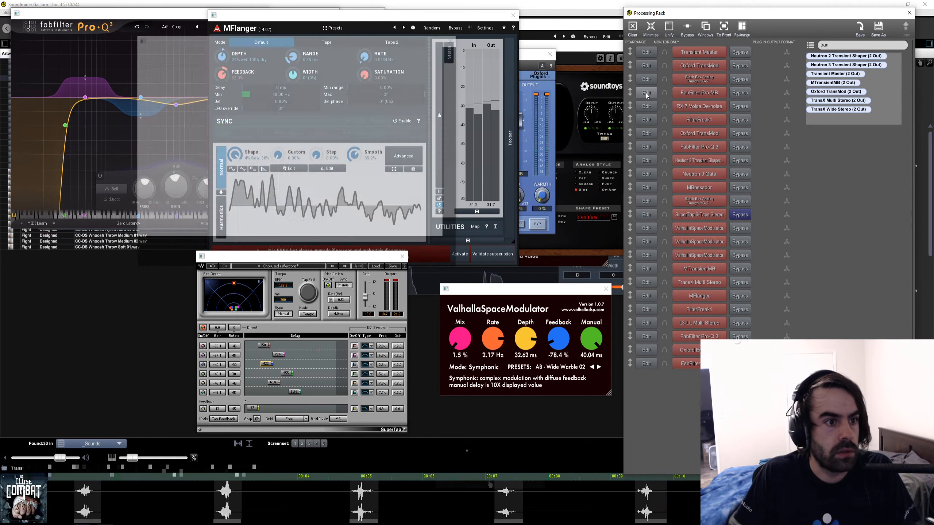
# Audition the second and first whooshes while watching Pro-MB's multiband compression
pyautogui.click(230, 504)
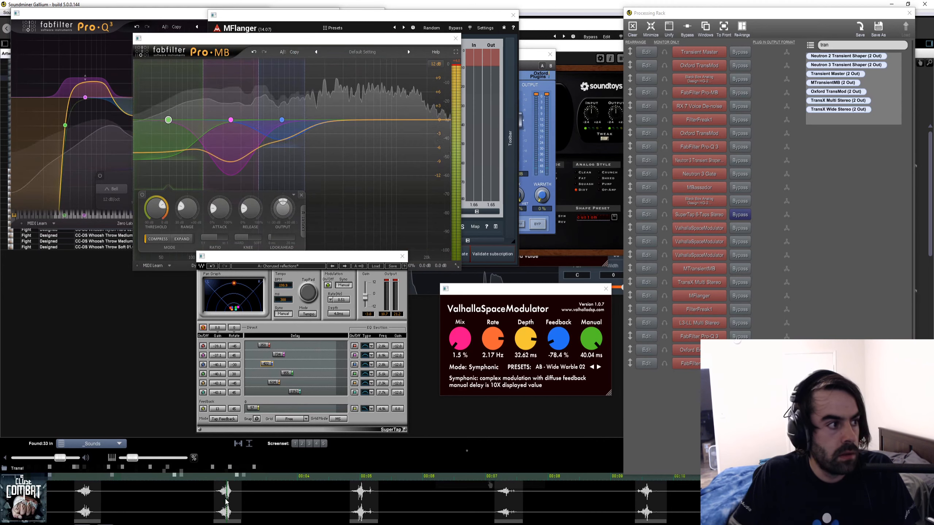
pyautogui.click(73, 508)
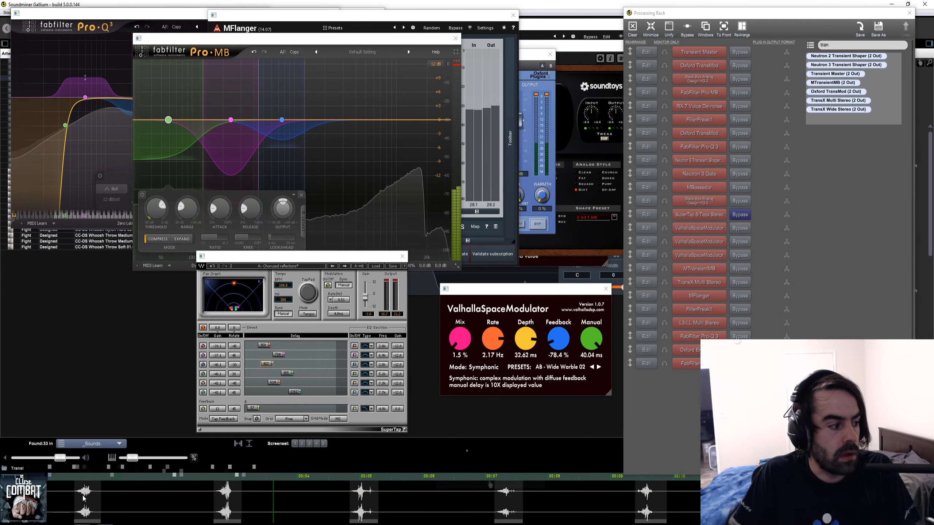
pyautogui.press('space')
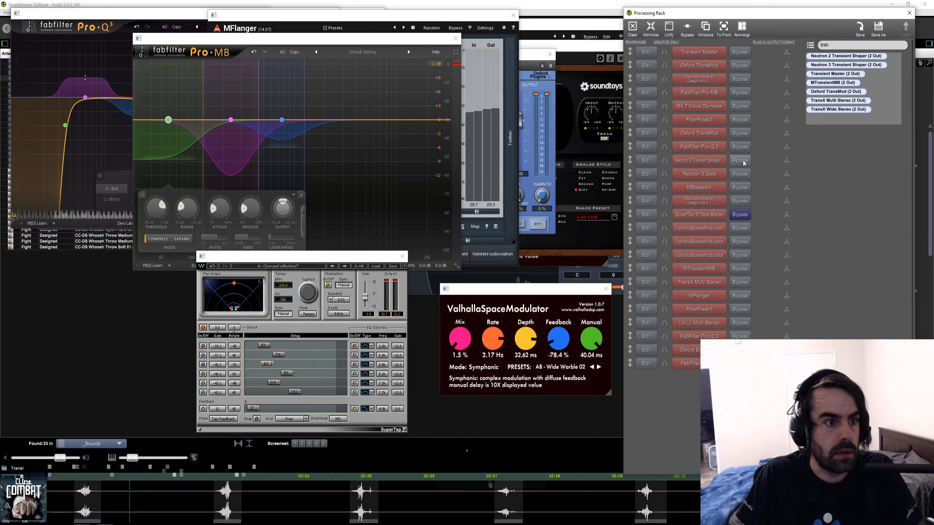
# Open the RX 7 Voice De-noise editor and audition the first whoosh twice through it
pyautogui.click(647, 107)
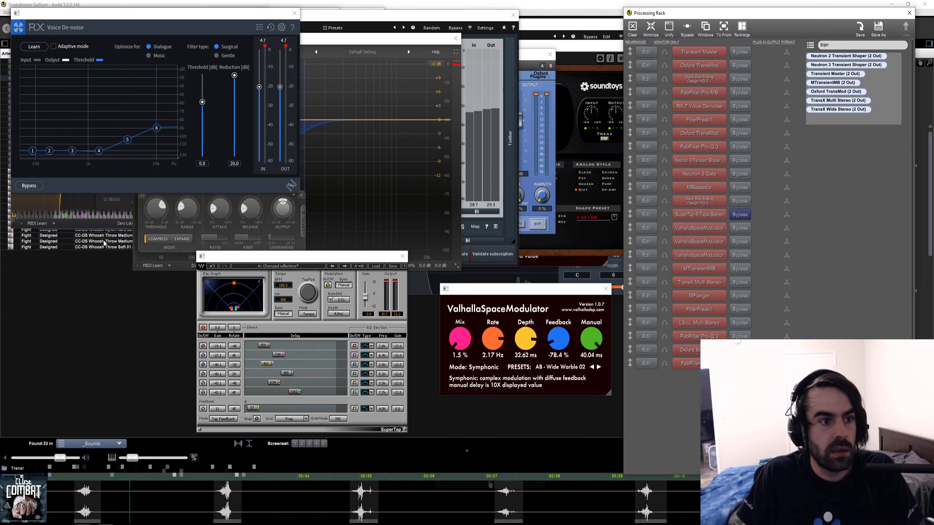
pyautogui.click(85, 506)
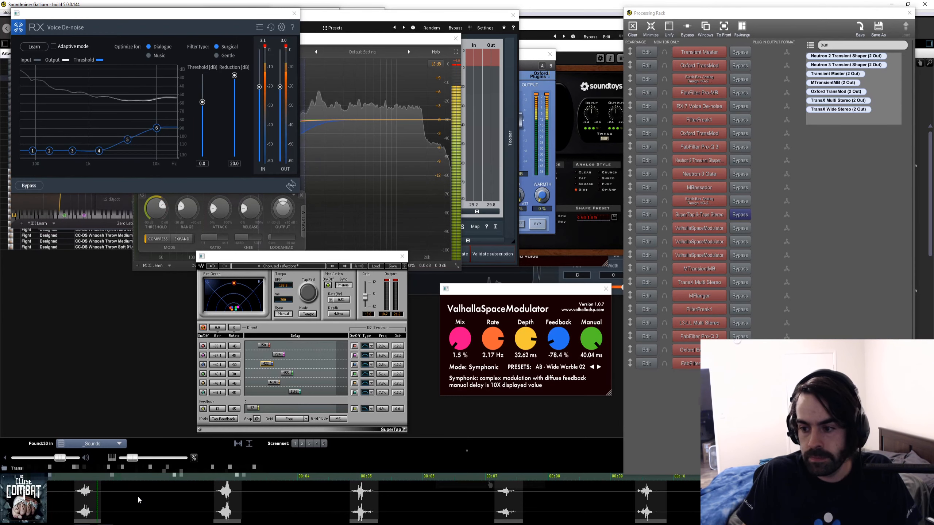
pyautogui.click(93, 510)
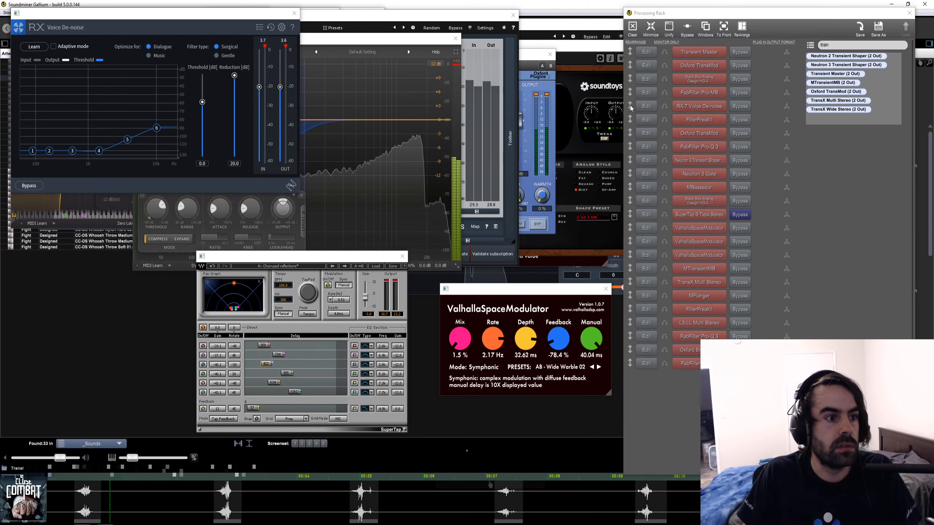
# Move RX 7 Voice De-noise directly below the lower FabFilter Pro-Q 3 and raise its threshold nodes 5 and 6 to -87.4 and -74.4 dB while auditioning
pyautogui.moveTo(630, 106); pyautogui.dragTo(647, 349)
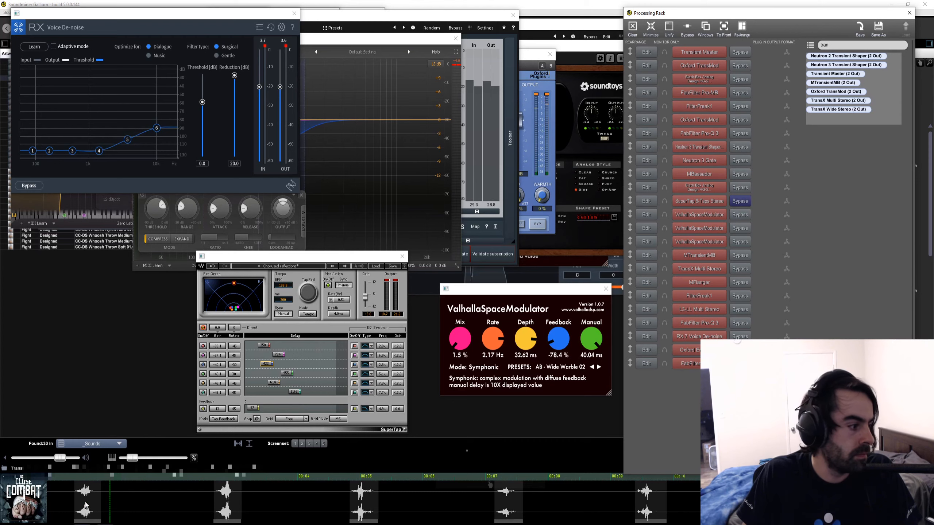
pyautogui.moveTo(156, 128); pyautogui.dragTo(127, 127)
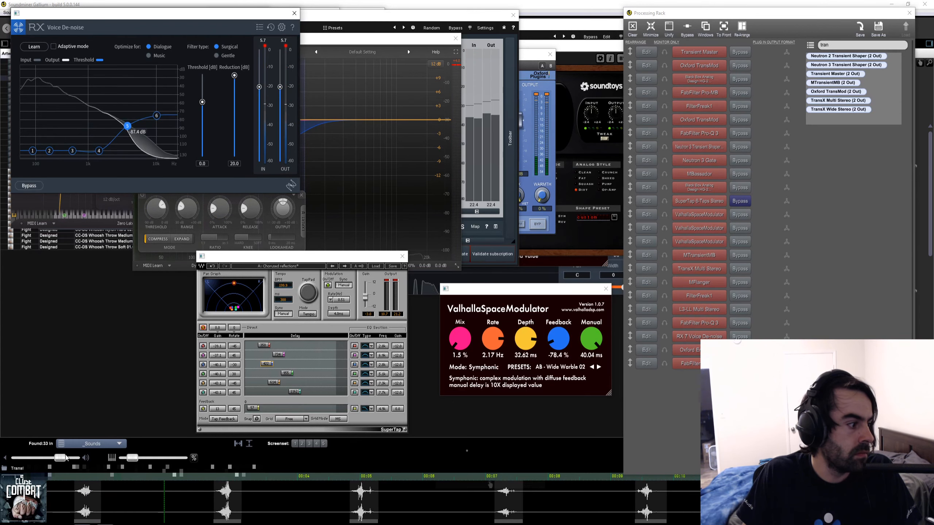
pyautogui.click(87, 496)
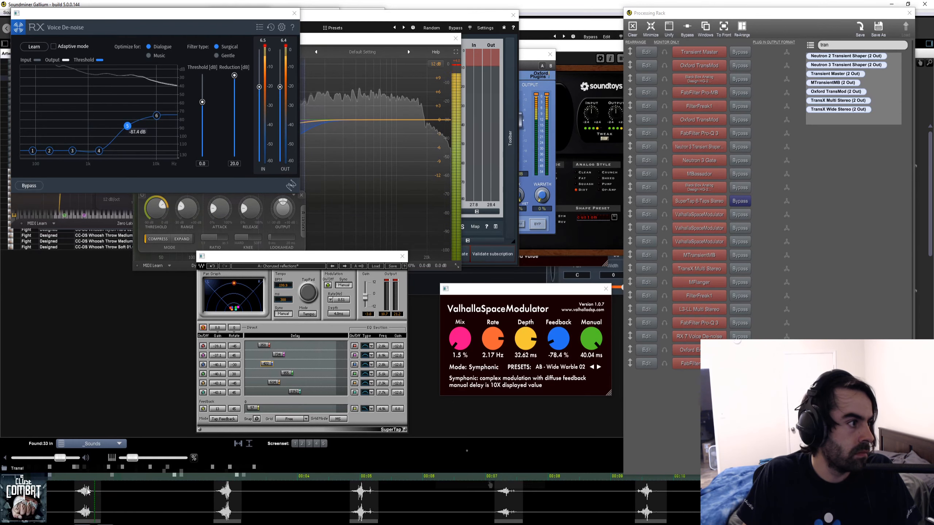
pyautogui.click(226, 503)
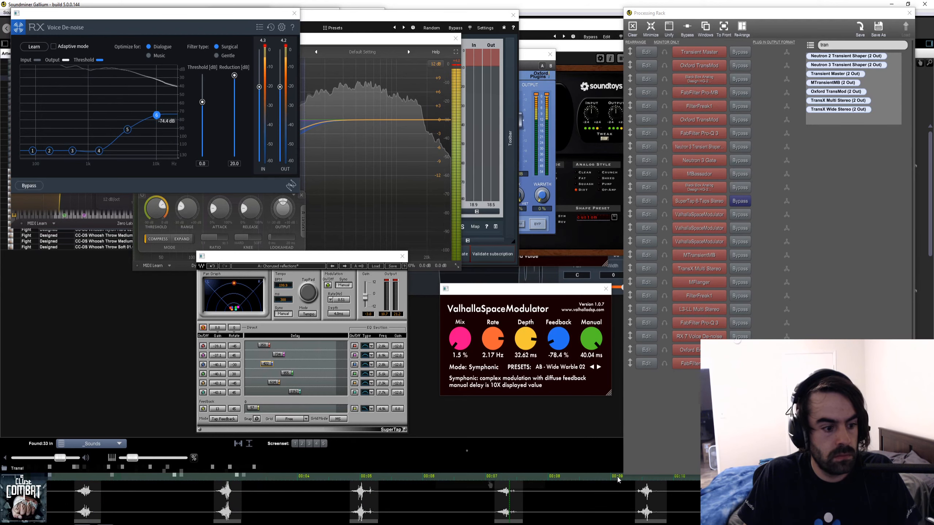
# Load CC-CK Whoosh Cloth Low 01.wav from the search results and open the upper FilterFreak1's editor
pyautogui.click(325, 118)
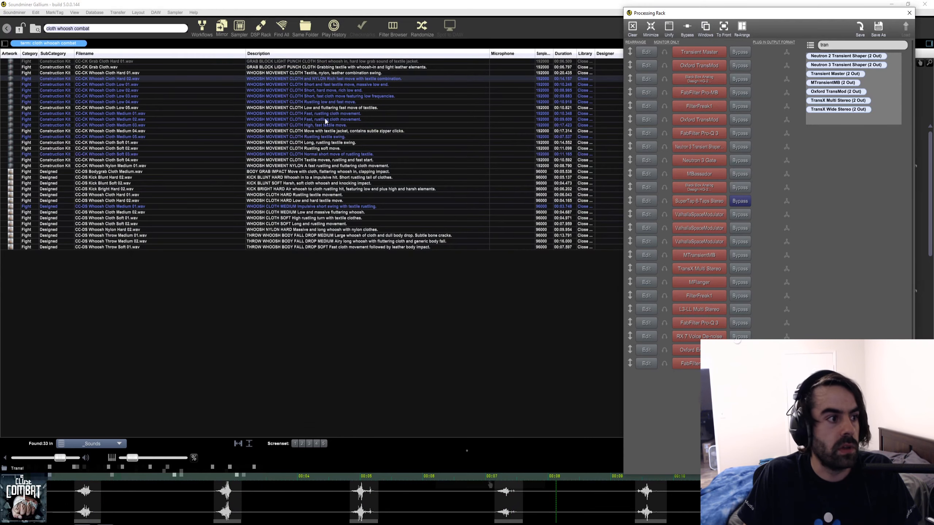
pyautogui.click(121, 84)
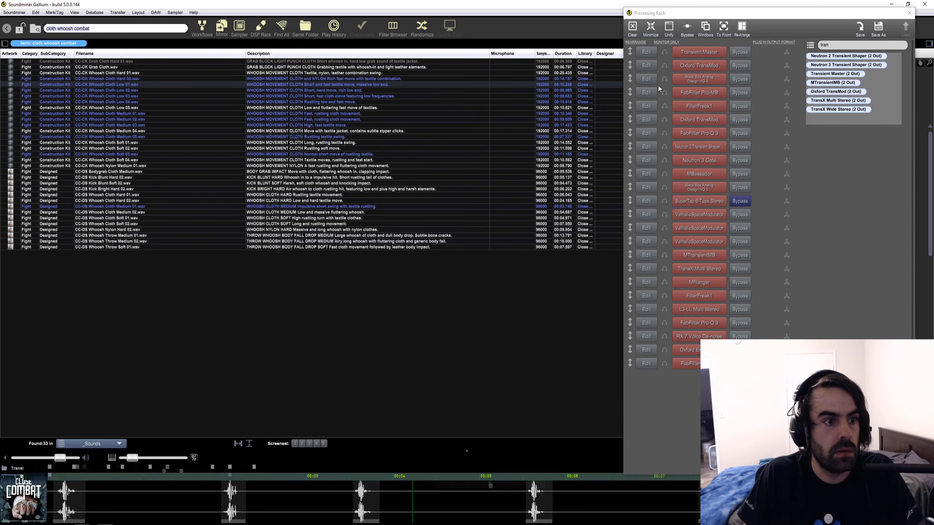
pyautogui.click(650, 105)
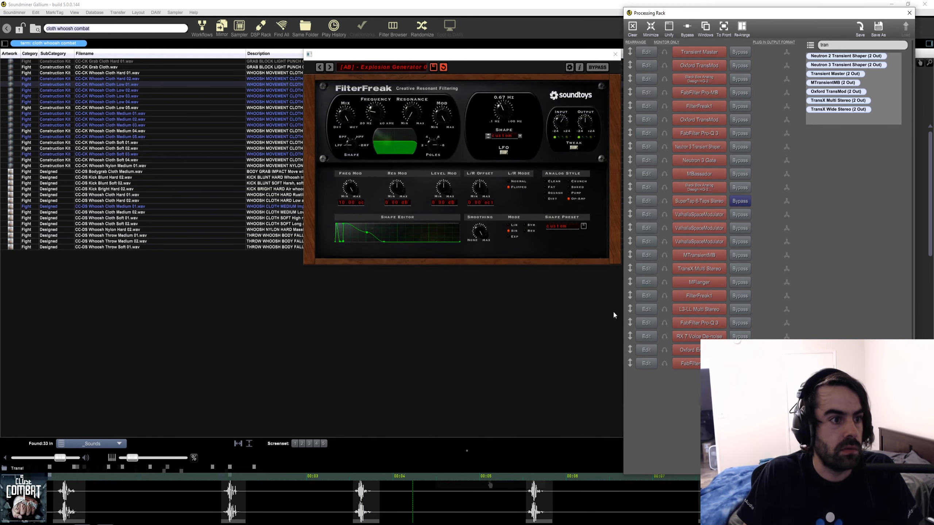
# Vary the upper FilterFreak1's LFO rate, ending at 0.48 Hz, while repeatedly auditioning the first whoosh
pyautogui.moveTo(488, 62); pyautogui.dragTo(466, 67)
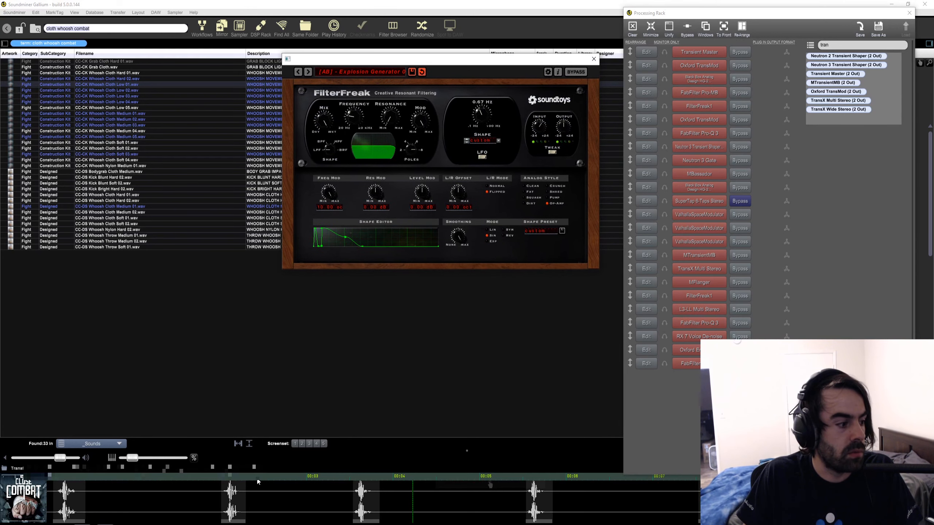
pyautogui.click(63, 499)
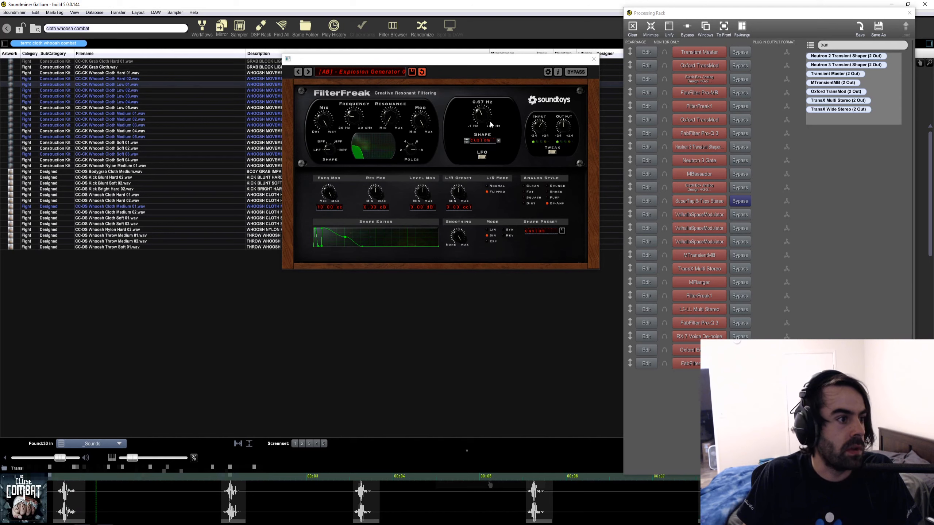
pyautogui.moveTo(481, 112); pyautogui.dragTo(481, 111)
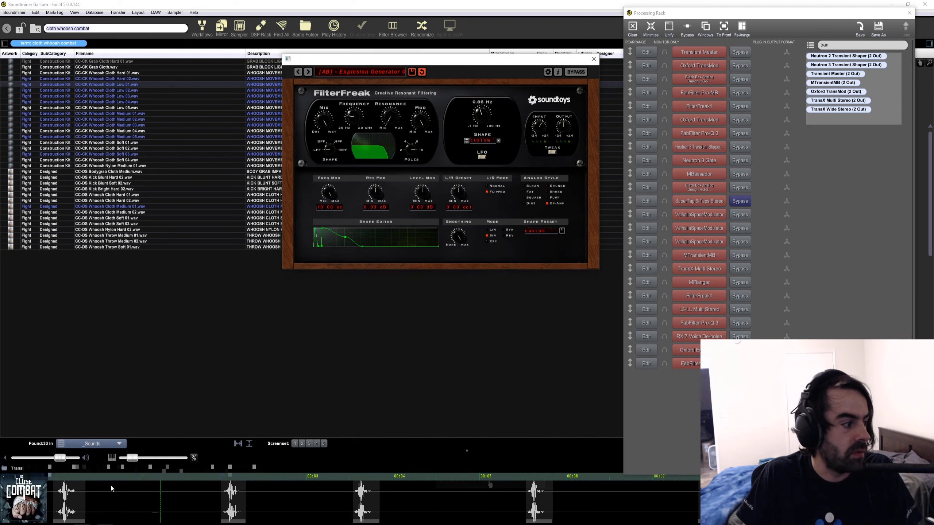
pyautogui.click(64, 497)
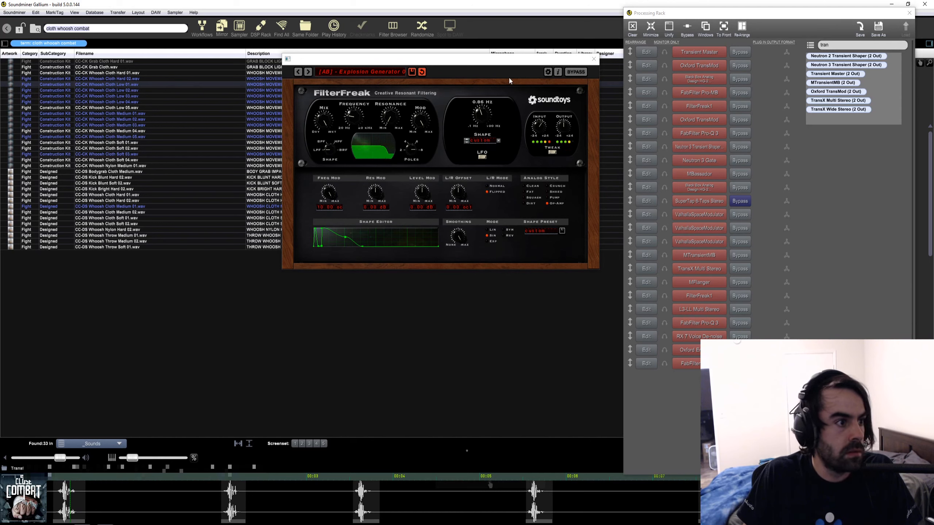
pyautogui.moveTo(484, 112); pyautogui.dragTo(486, 122)
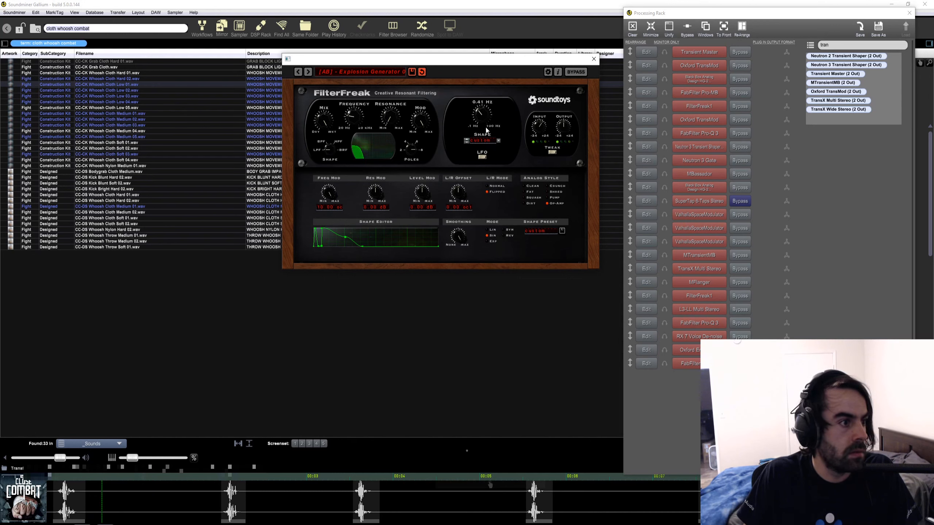
pyautogui.moveTo(484, 114)
pyautogui.mouseDown()
pyautogui.moveTo(488, 136)
pyautogui.moveTo(487, 126)
pyautogui.mouseUp()
pyautogui.click(76, 492)
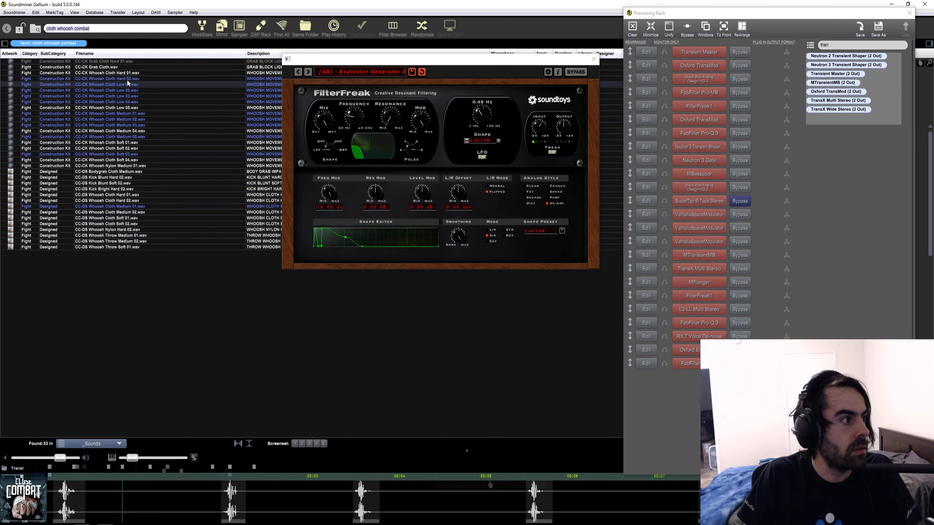
# Load CC-CK Whoosh Cloth Hard 02.wav and set FilterFreak's LFO rate to 0.53 Hz while auditioning the first two whooshes
pyautogui.press('Up')
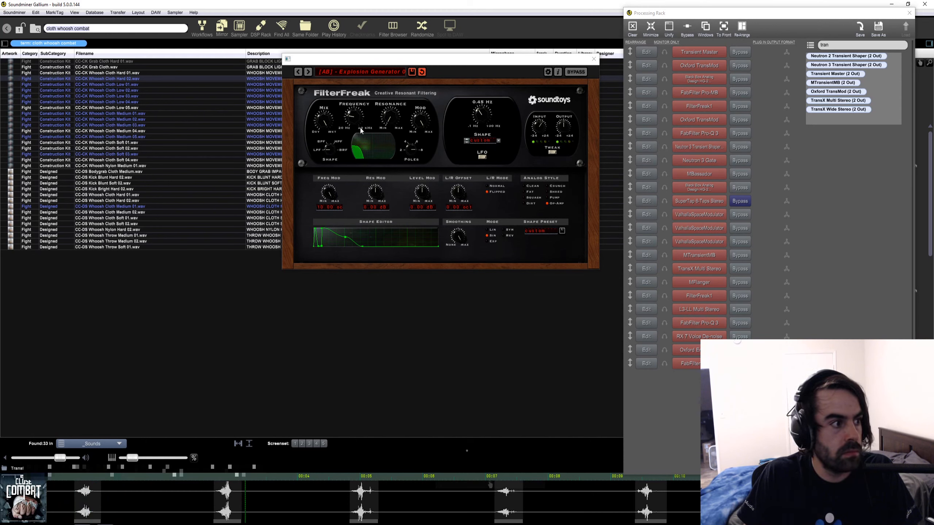
pyautogui.moveTo(481, 111); pyautogui.dragTo(481, 114)
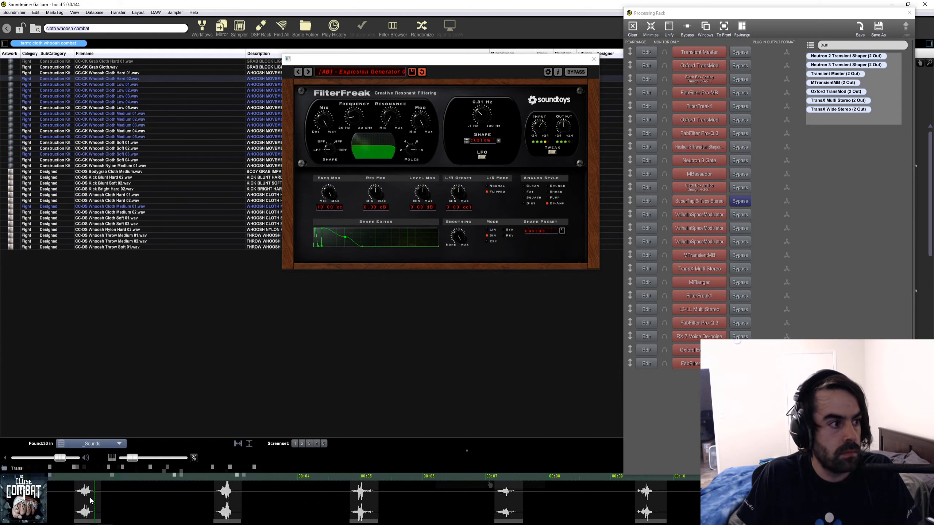
pyautogui.moveTo(160, 461)
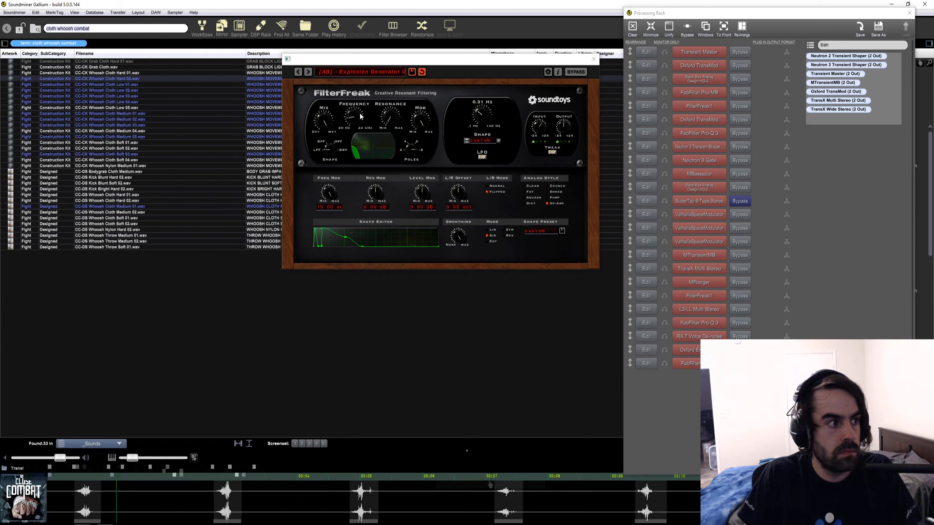
pyautogui.moveTo(467, 112); pyautogui.dragTo(481, 113)
pyautogui.click(84, 498)
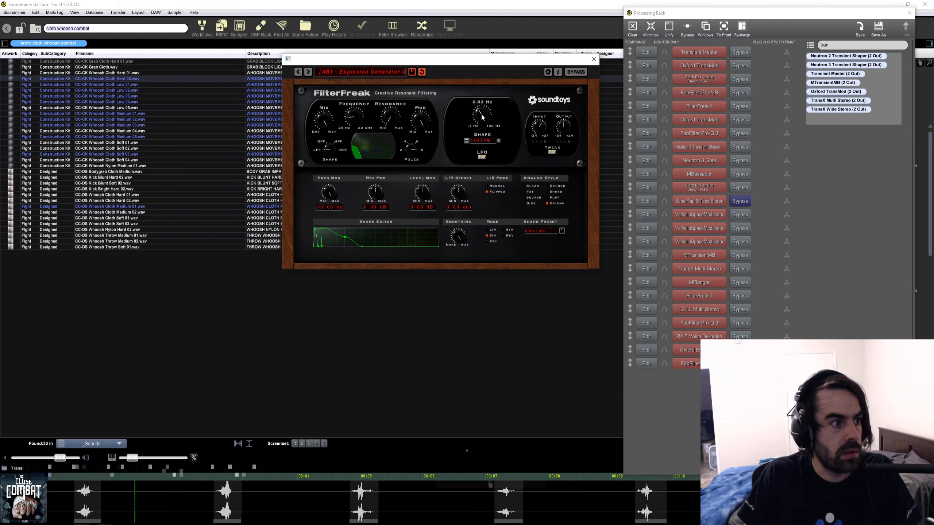
pyautogui.click(85, 498)
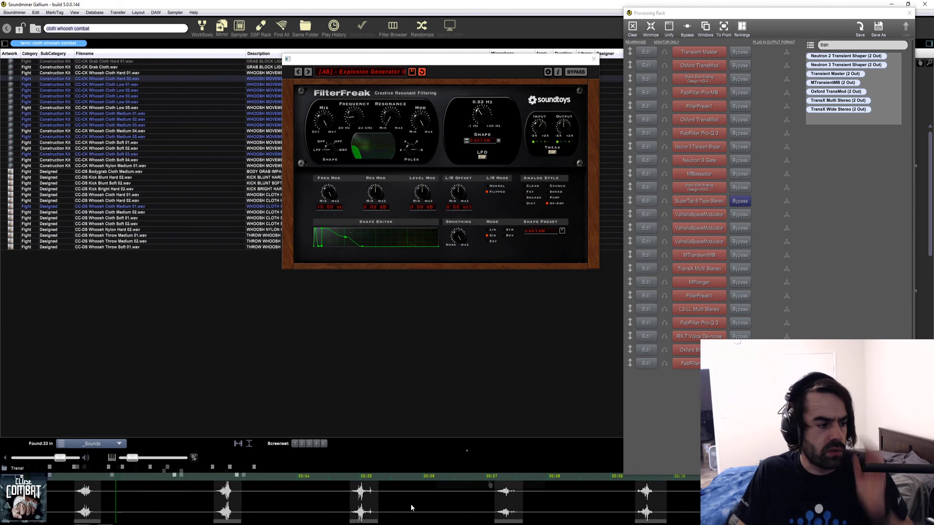
pyautogui.click(227, 495)
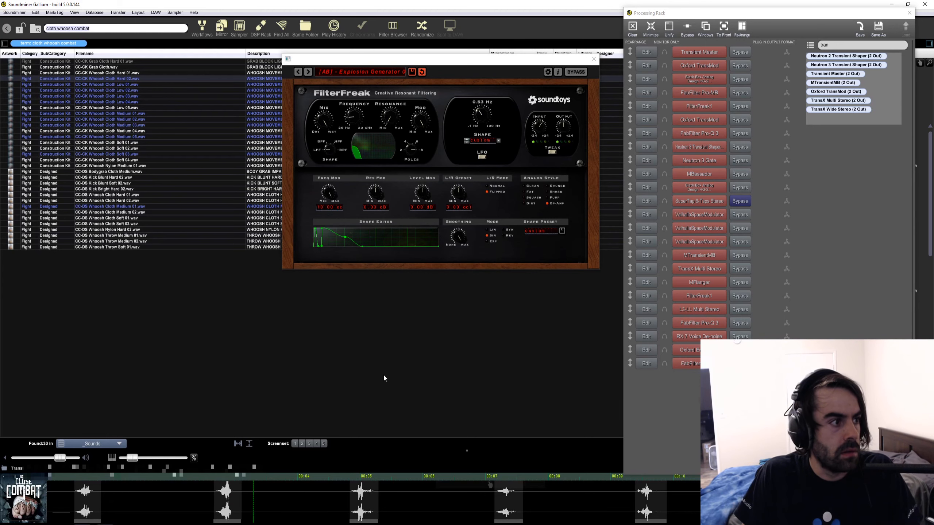
# Take SuperTap 6-Taps Stereo out of bypass and audition the third whoosh through it
pyautogui.moveTo(538, 61); pyautogui.dragTo(548, 45)
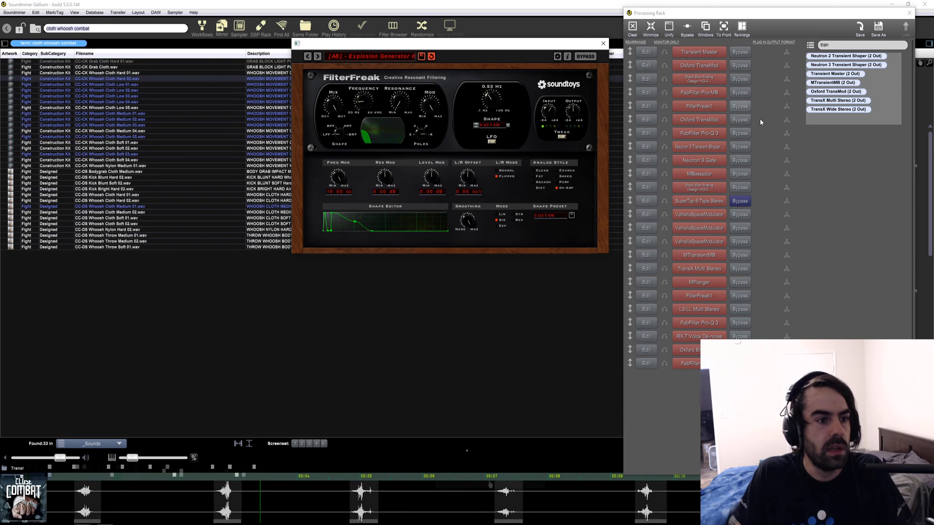
pyautogui.click(740, 201)
pyautogui.click(361, 511)
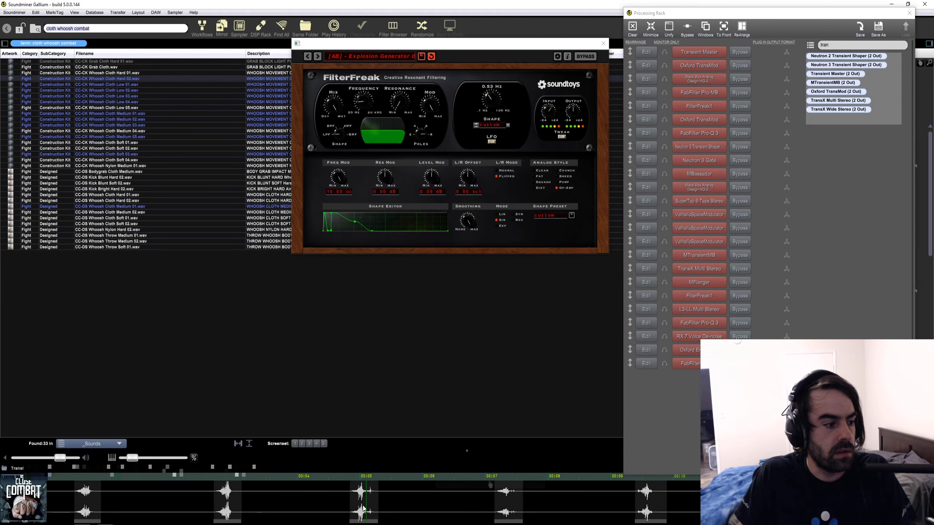
pyautogui.moveTo(473, 47); pyautogui.dragTo(461, 49)
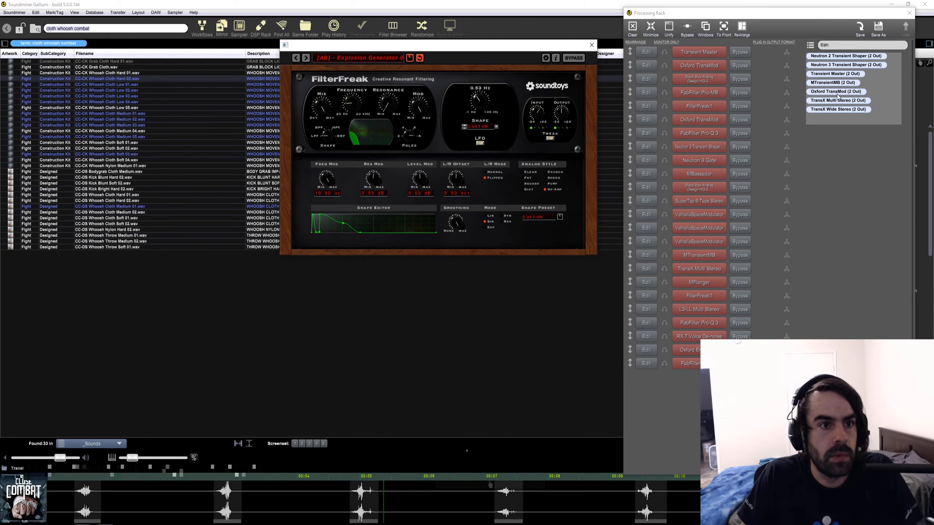
# Search the plugins for "echo", replace RX 7 Voice De-noise with EchoBoy Jr and move it directly below the upper FilterFreak1
pyautogui.click(651, 35)
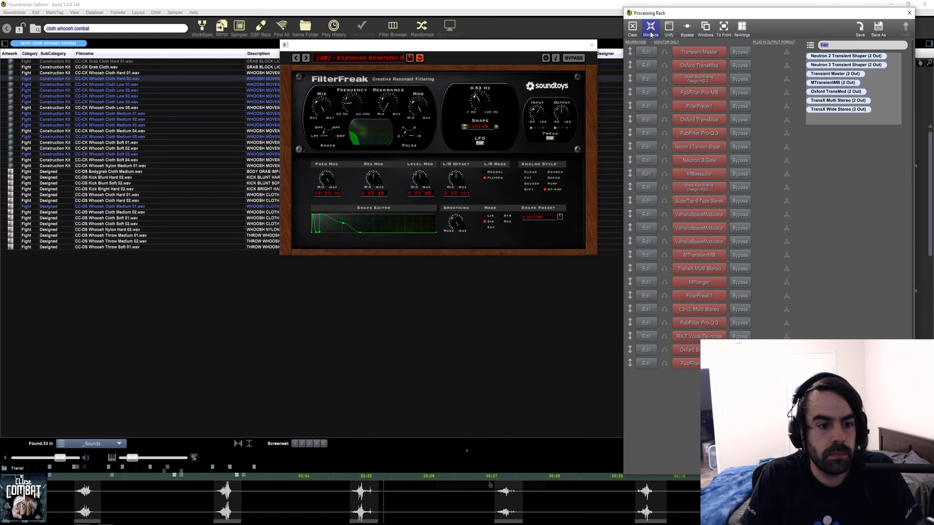
pyautogui.write('echo')
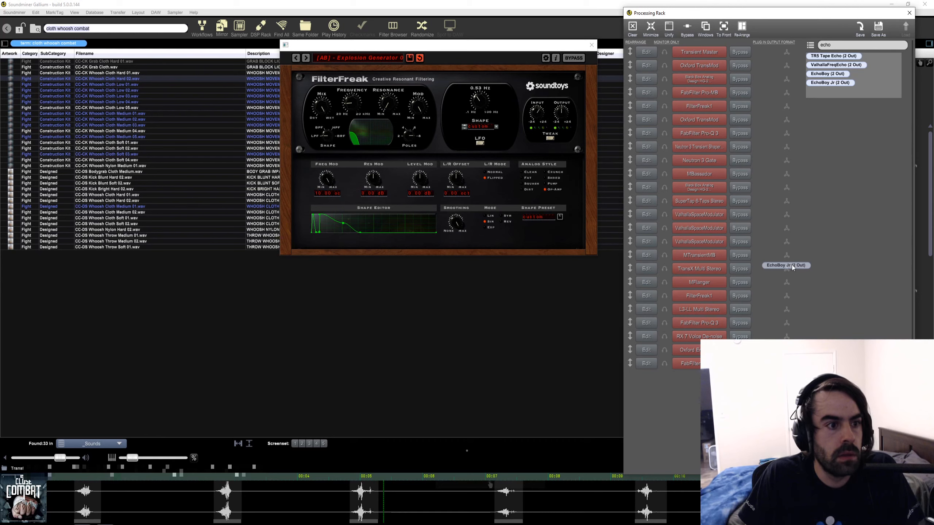
pyautogui.moveTo(792, 264); pyautogui.dragTo(601, 333)
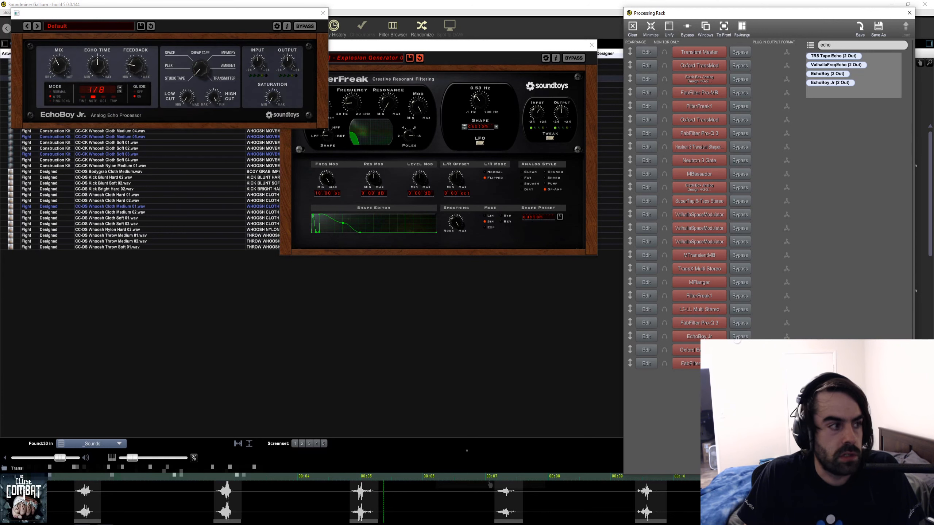
pyautogui.moveTo(185, 12); pyautogui.dragTo(533, 126)
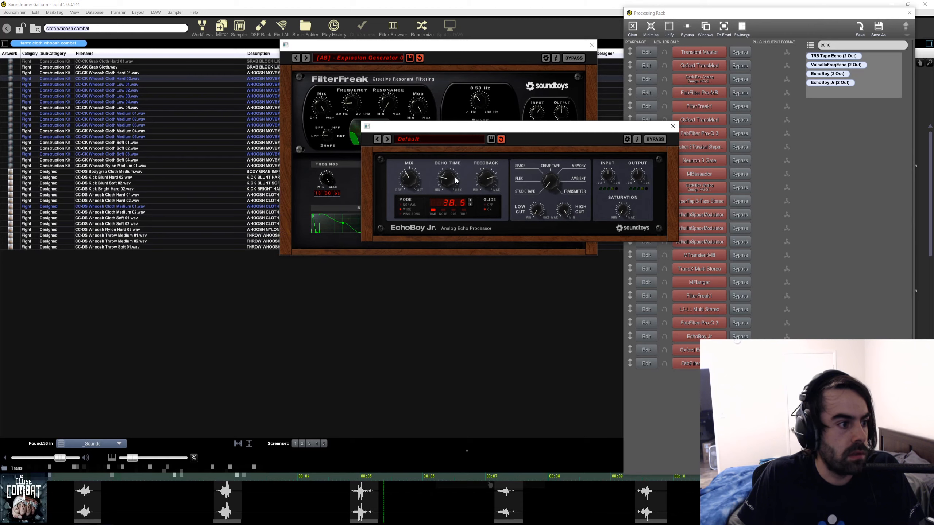
pyautogui.moveTo(455, 126); pyautogui.dragTo(307, 144)
pyautogui.moveTo(630, 336); pyautogui.dragTo(648, 123)
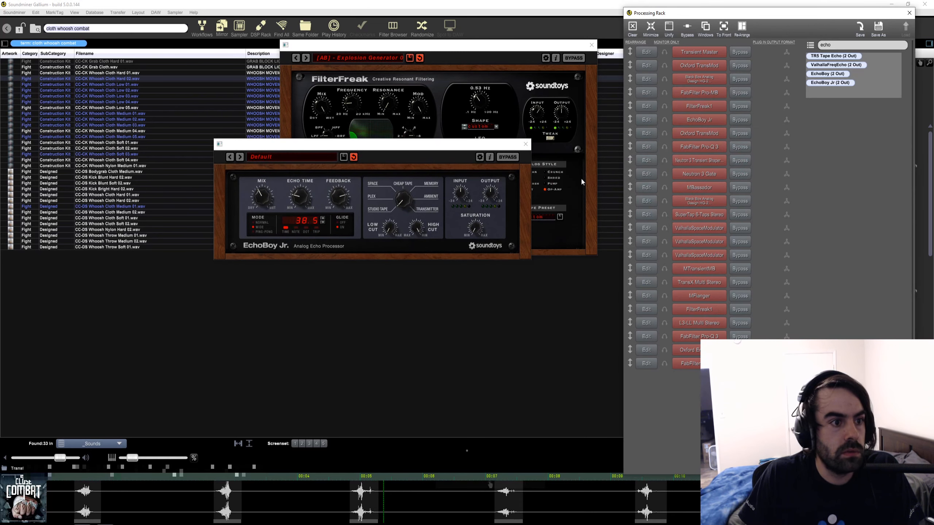
# Raise EchoBoy Jr's feedback and set its echo time to 40.7 while auditioning the second and first whooshes
pyautogui.click(226, 508)
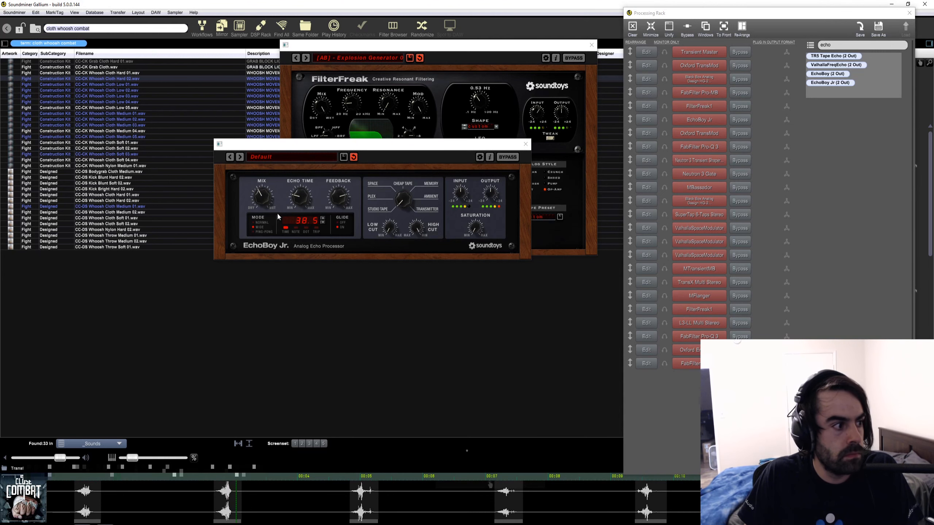
pyautogui.moveTo(297, 199); pyautogui.dragTo(298, 204)
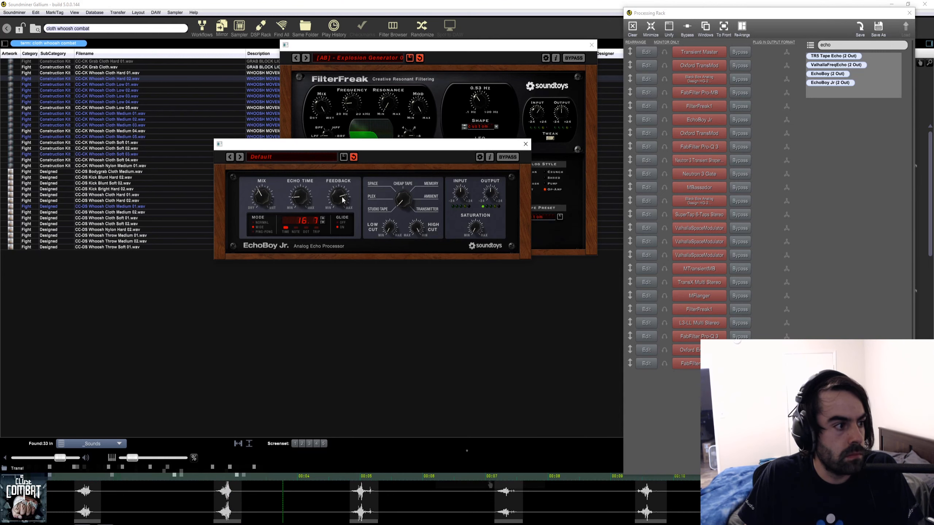
pyautogui.click(223, 499)
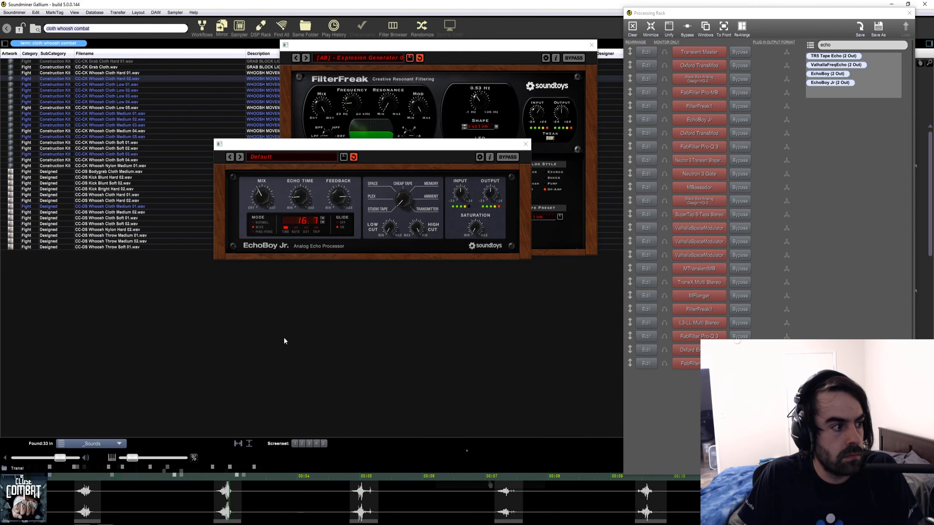
pyautogui.moveTo(299, 201); pyautogui.dragTo(336, 201)
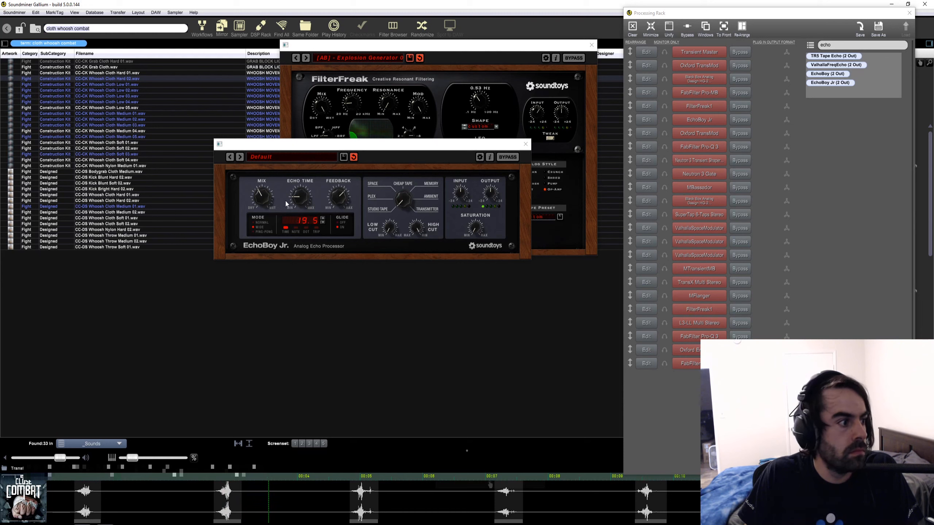
pyautogui.moveTo(297, 203); pyautogui.dragTo(297, 195)
pyautogui.click(85, 504)
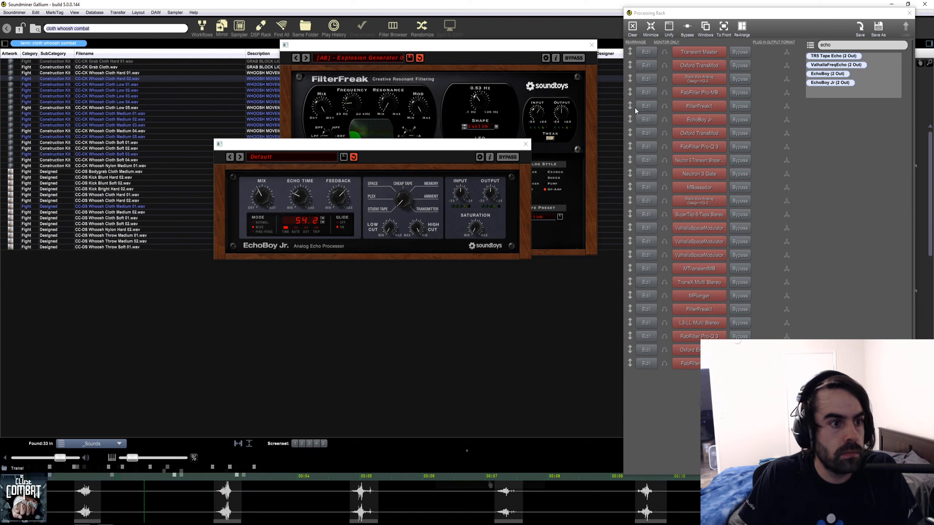
pyautogui.moveTo(307, 198); pyautogui.dragTo(309, 208)
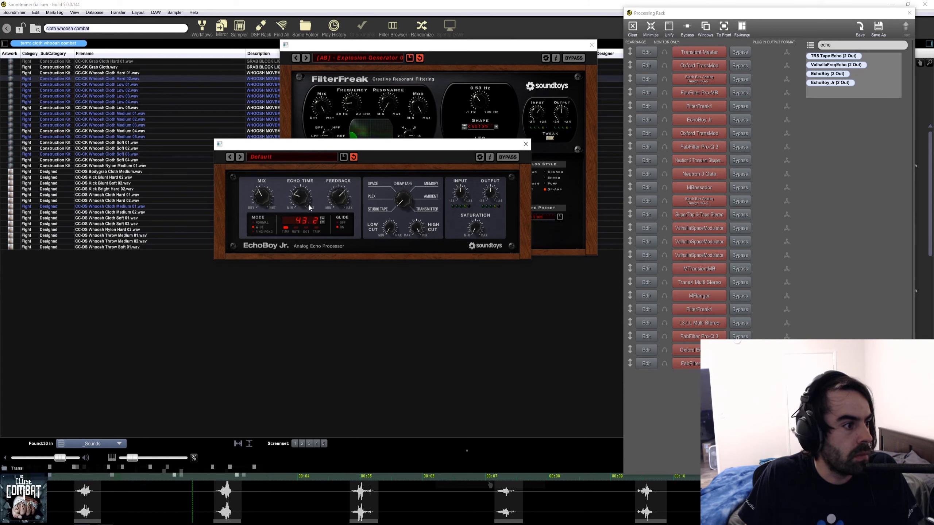
pyautogui.click(225, 507)
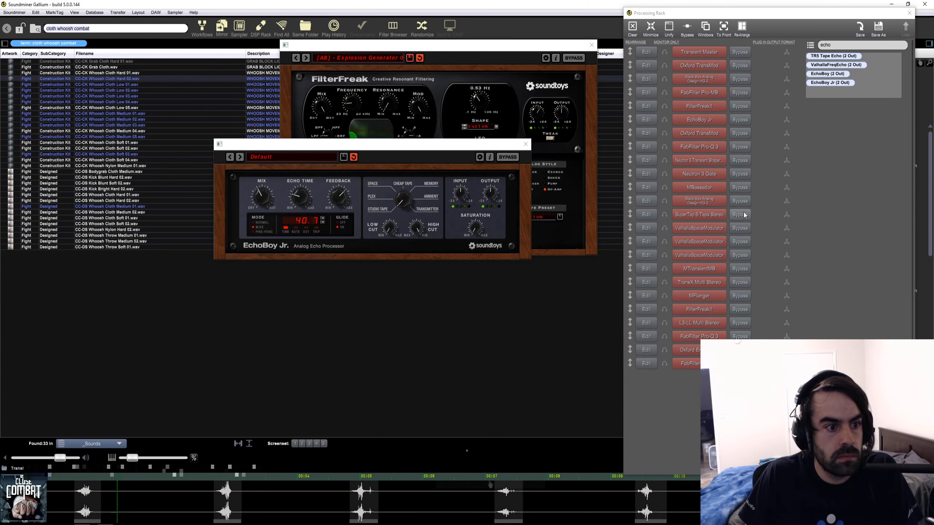
# Bypass all three ValhallaSpaceModulator instances and set EchoBoy Jr's echo time to 27.8 while auditioning the first whoosh
pyautogui.click(740, 228)
pyautogui.click(740, 242)
pyautogui.click(740, 255)
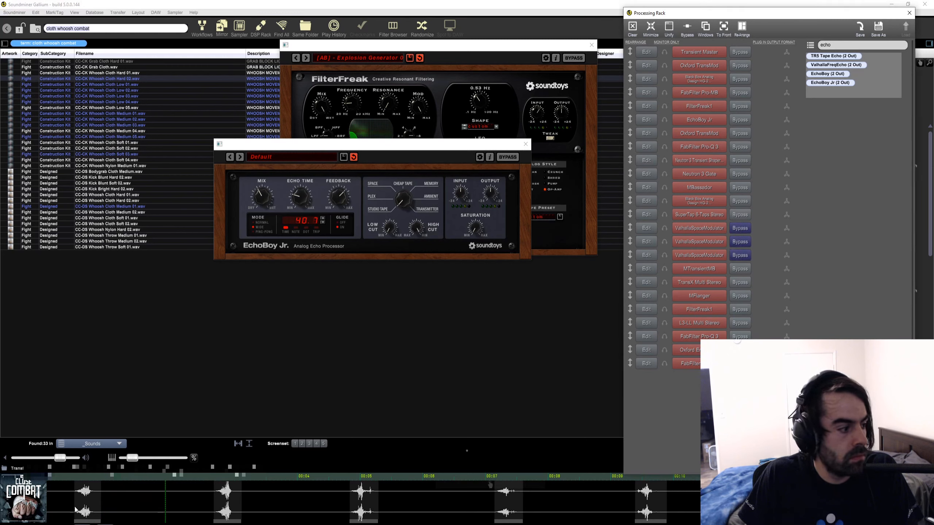
pyautogui.click(75, 510)
pyautogui.moveTo(294, 198); pyautogui.dragTo(294, 206)
pyautogui.click(87, 497)
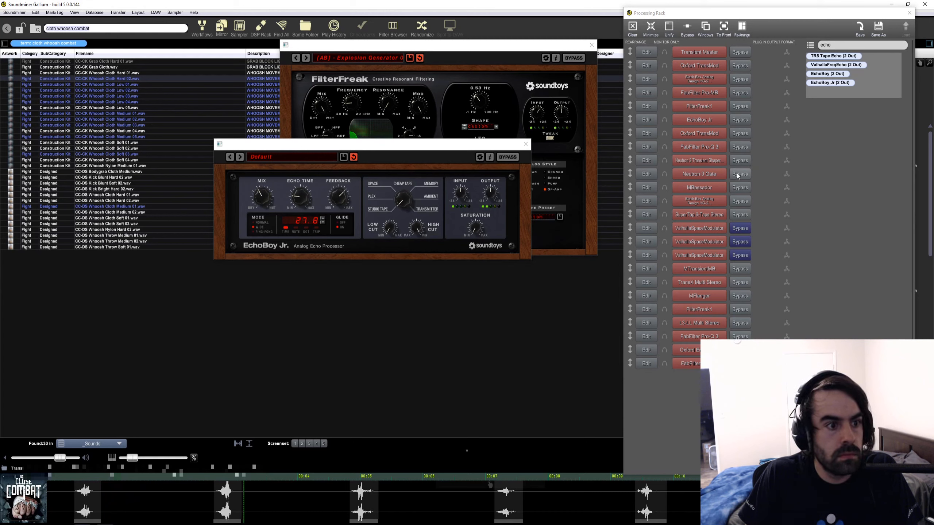
# Bypass SuperTap 6-Taps Stereo, MFlanger, TransX Multi Stereo, MTransientMB and Neutron 3 Transient Shaper
pyautogui.click(747, 216)
pyautogui.click(740, 296)
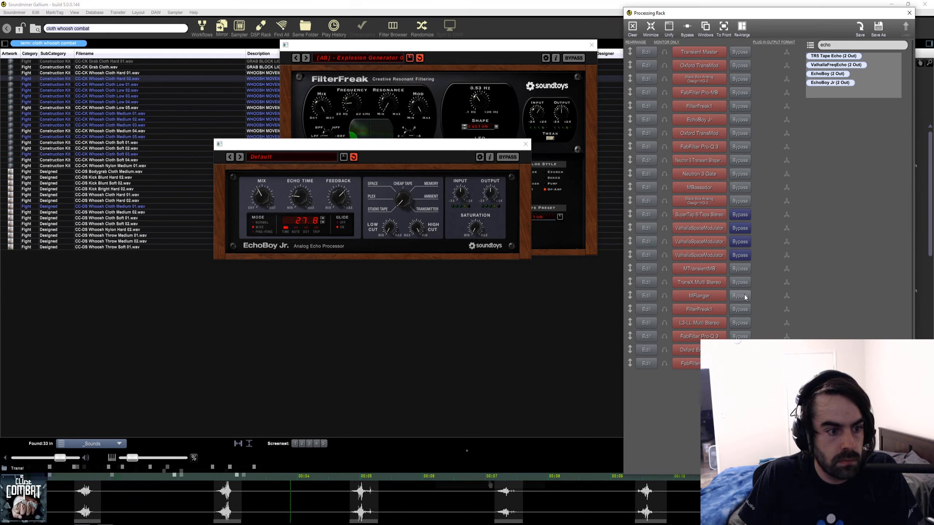
pyautogui.click(741, 284)
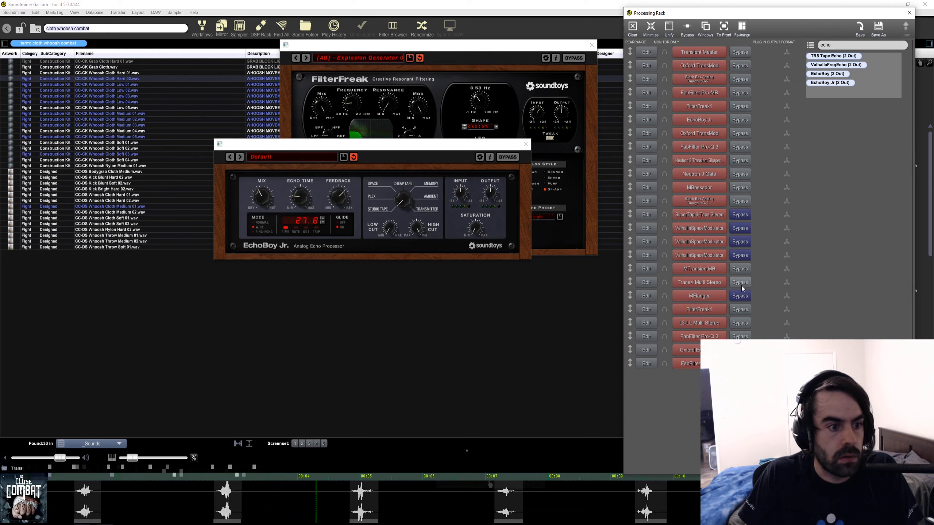
pyautogui.click(740, 269)
pyautogui.click(740, 174)
pyautogui.click(740, 160)
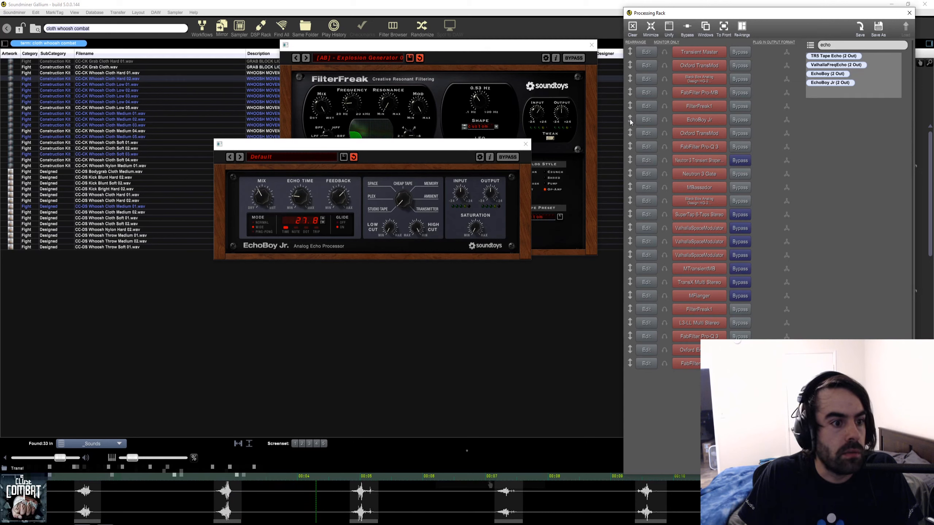
# Move EchoBoy Jr directly below MFlanger and set its echo time to 33.8 while auditioning the first whoosh
pyautogui.moveTo(630, 119); pyautogui.dragTo(633, 323)
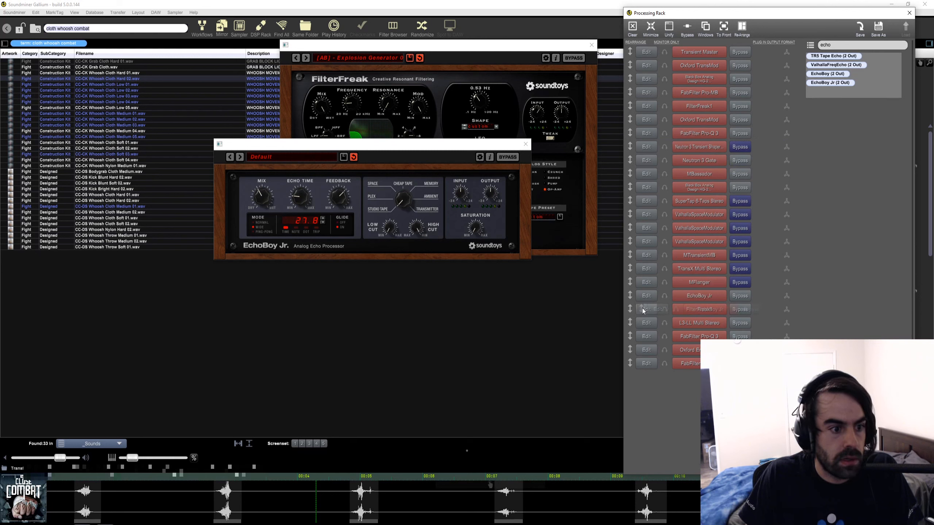
pyautogui.click(740, 257)
pyautogui.click(82, 496)
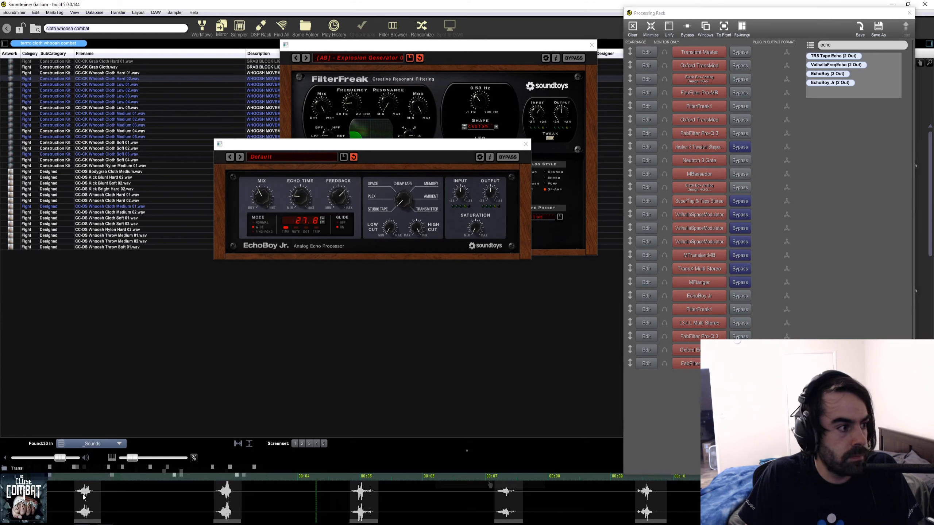
pyautogui.moveTo(307, 200)
pyautogui.mouseDown()
pyautogui.moveTo(340, 196)
pyautogui.moveTo(308, 198)
pyautogui.mouseUp()
pyautogui.click(90, 486)
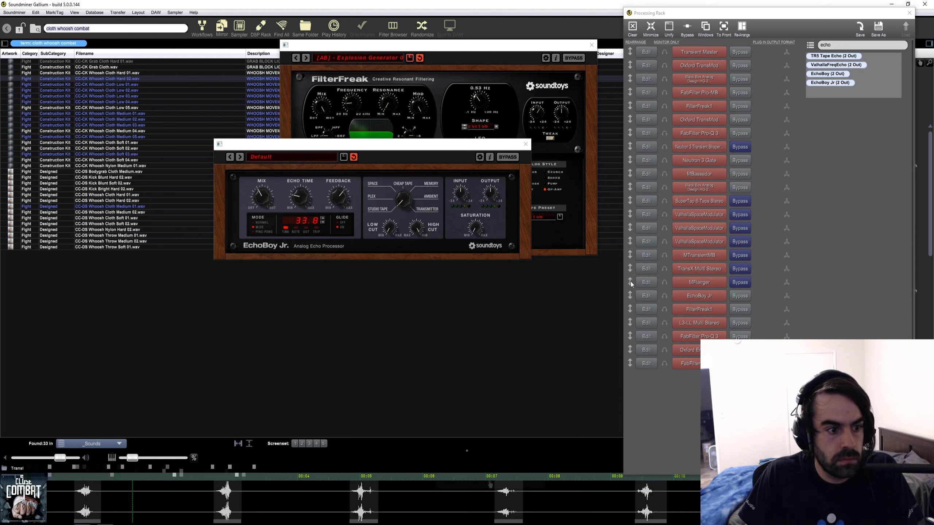
# Re-enable all the bypassed rack plugins, from MFlanger up to Neutron 3 Transient Shaper, and audition the first and third whooshes
pyautogui.click(740, 282)
pyautogui.click(740, 269)
pyautogui.click(740, 255)
pyautogui.click(740, 242)
pyautogui.click(740, 228)
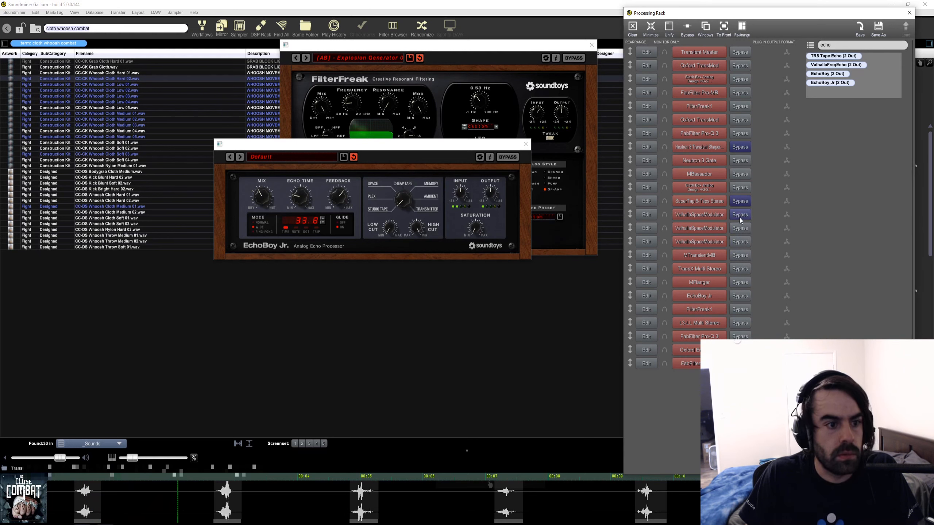
pyautogui.click(740, 215)
pyautogui.click(740, 201)
pyautogui.click(740, 147)
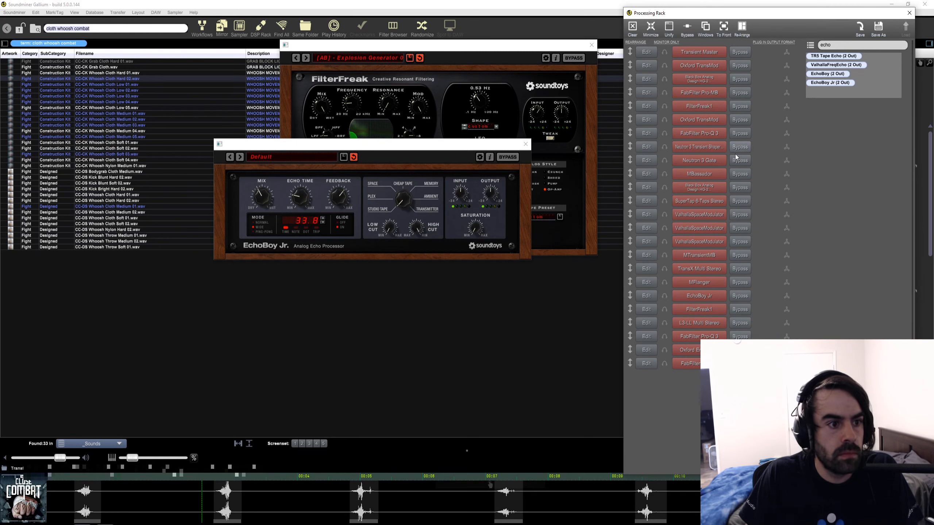
pyautogui.click(77, 494)
pyautogui.click(363, 498)
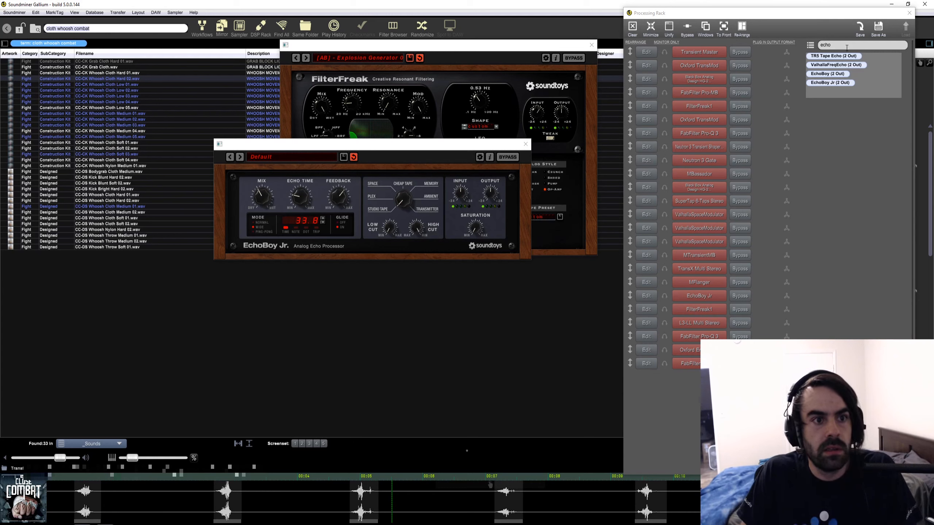
# Reposition the EchoBoy Jr plugin window directly beneath the FilterFreak window so that neither covers the other
pyautogui.click(801, 46)
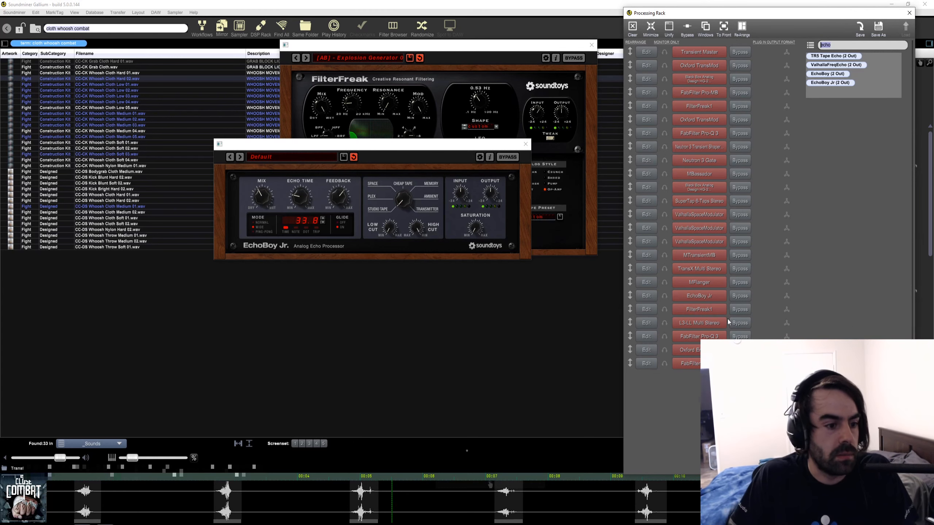
pyautogui.moveTo(319, 144); pyautogui.dragTo(418, 212)
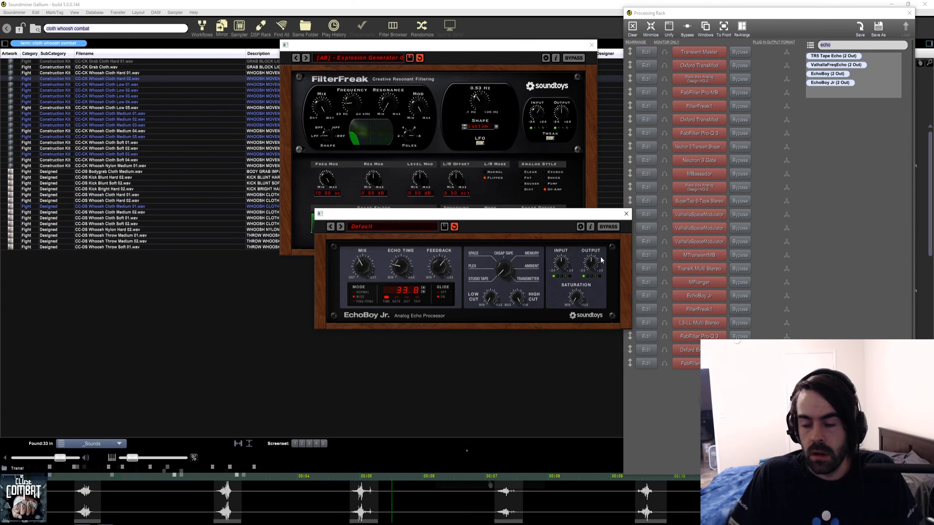
pyautogui.moveTo(552, 218); pyautogui.dragTo(516, 269)
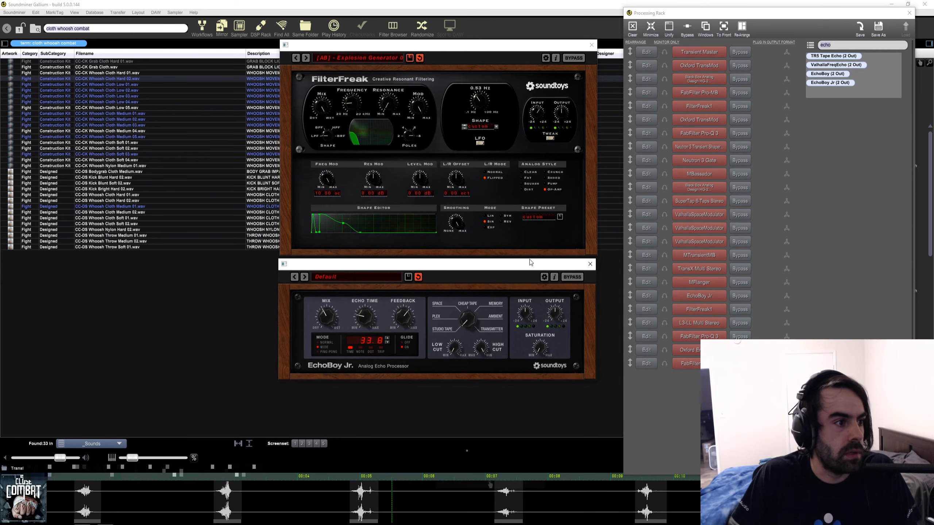